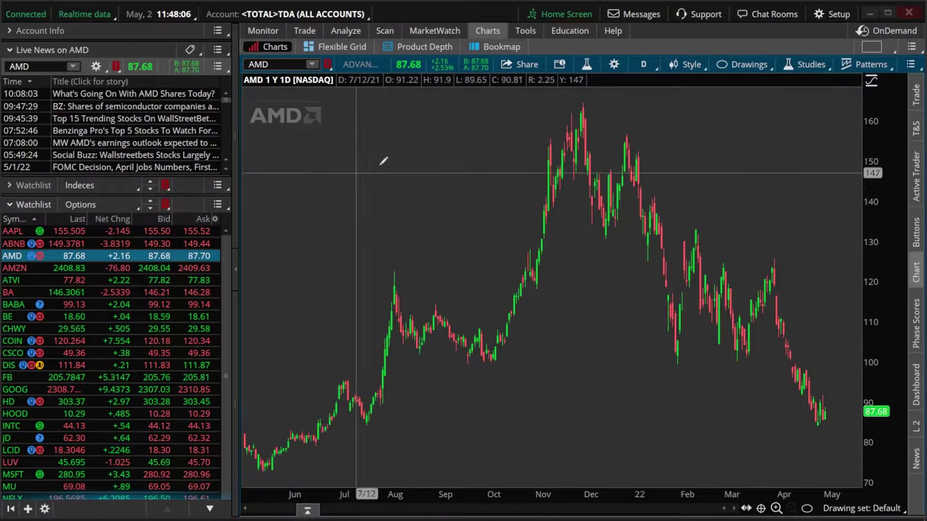
Search the chart studies for "exp" and add MovAvgExponential to the AMD price chart's studies.
{"action": "left_click", "coordinate": [589, 67]}
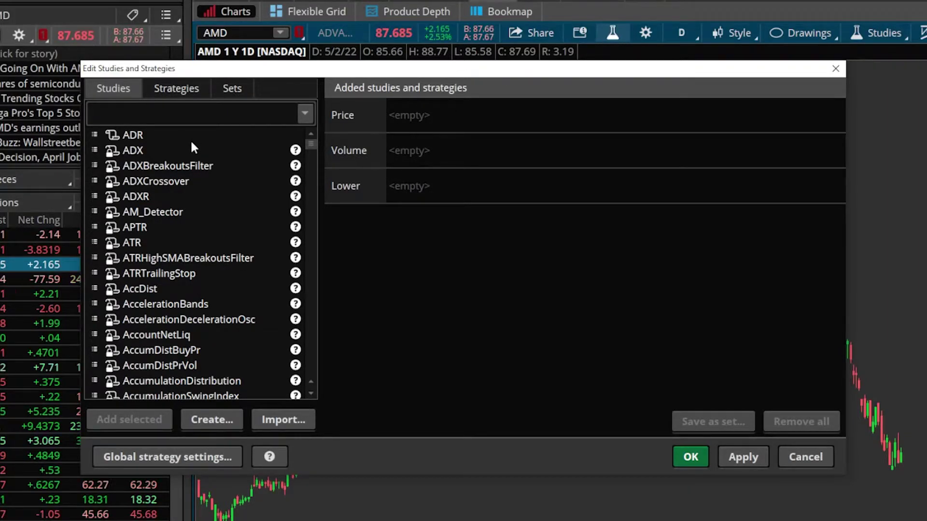
{"action": "scroll", "coordinate": [191, 150], "scroll_direction": "down", "scroll_amount": 20}
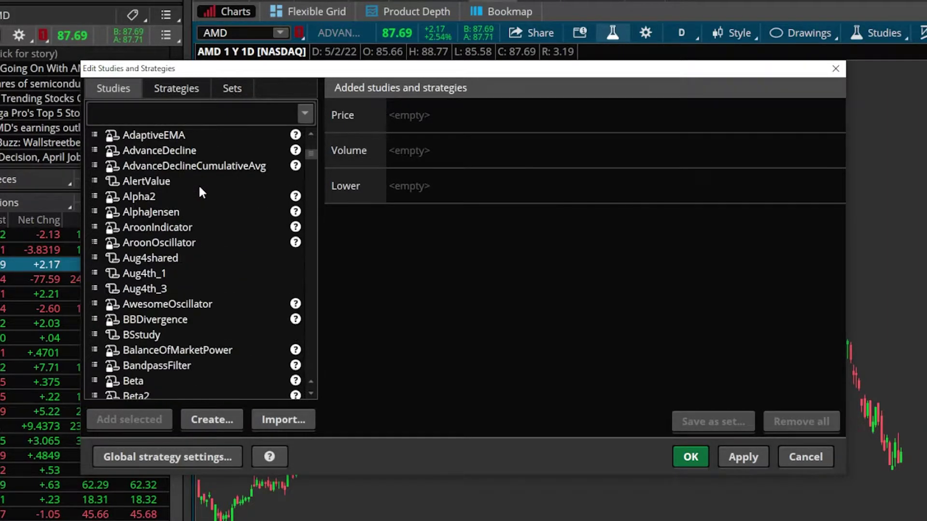
{"action": "scroll", "coordinate": [200, 193], "scroll_direction": "down", "scroll_amount": 20}
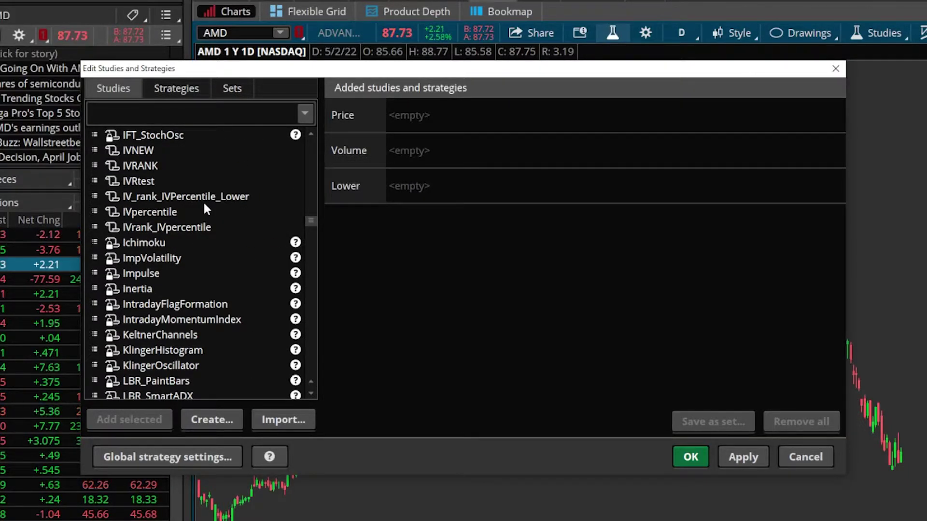
{"action": "left_click", "coordinate": [171, 114]}
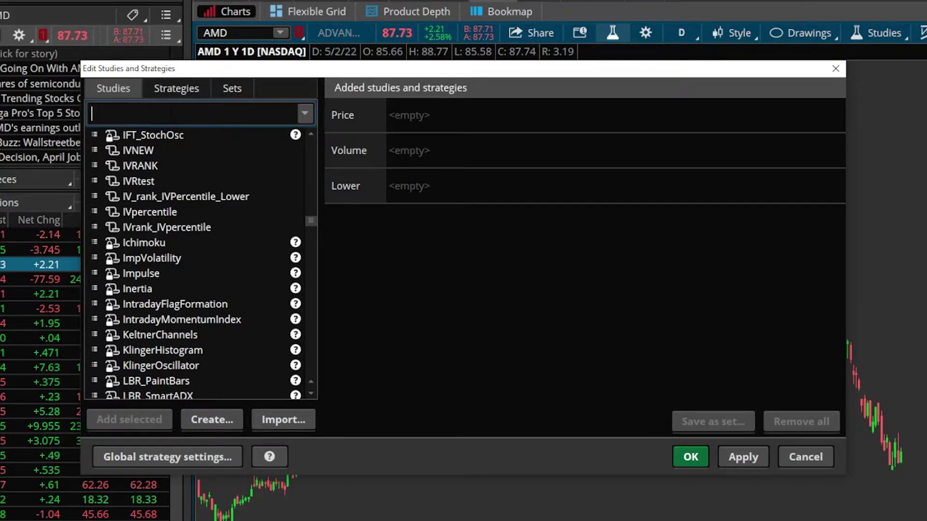
{"action": "type", "text": "exp"}
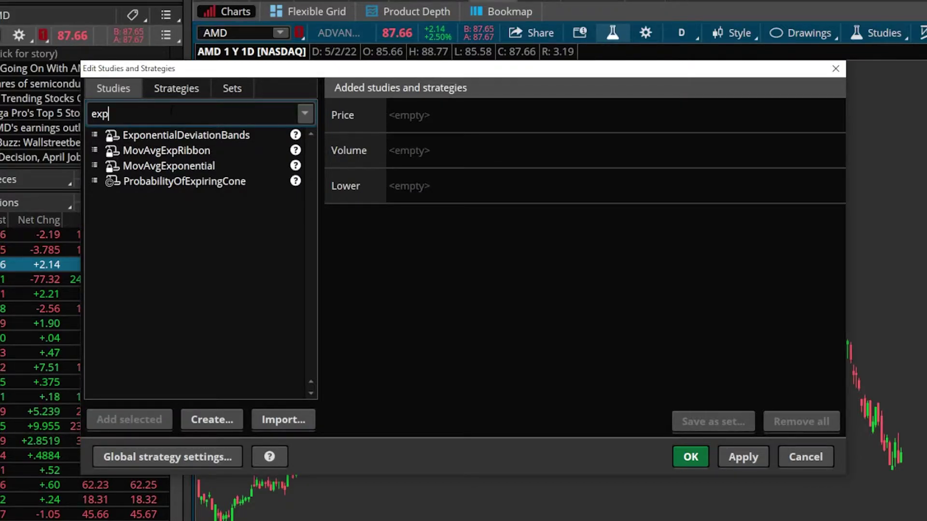
{"action": "left_click", "coordinate": [187, 165]}
{"action": "left_click", "coordinate": [153, 412]}
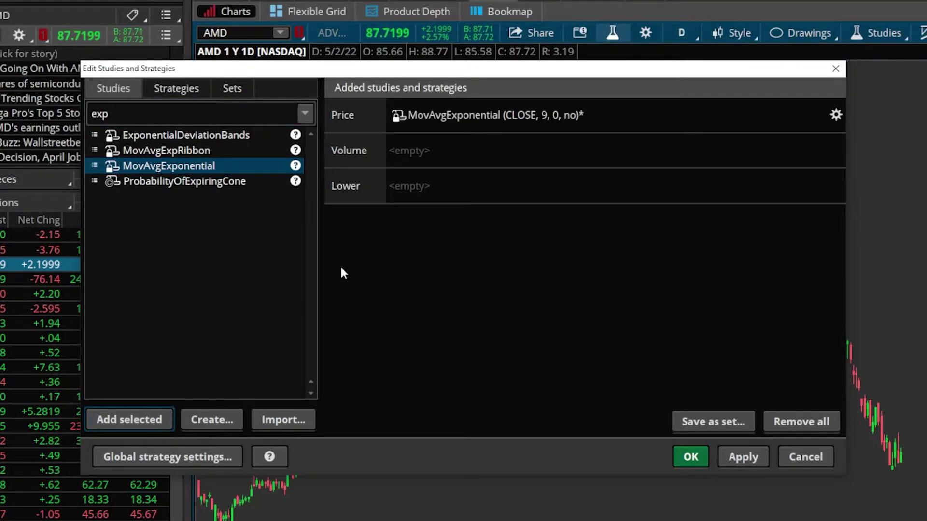
Set the exponential moving average's length to 50 and its line width to 3, and apply it to the chart.
{"action": "mouse_move", "coordinate": [471, 111]}
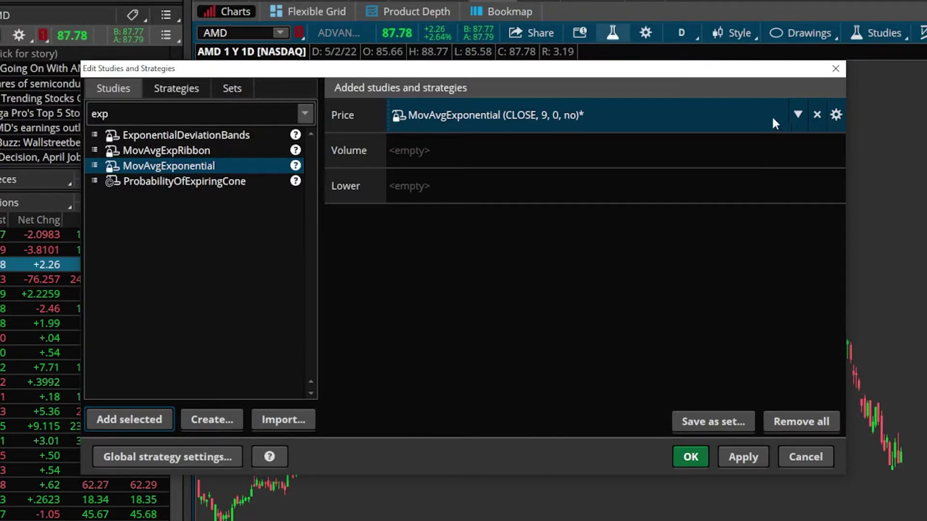
{"action": "left_click", "coordinate": [836, 115]}
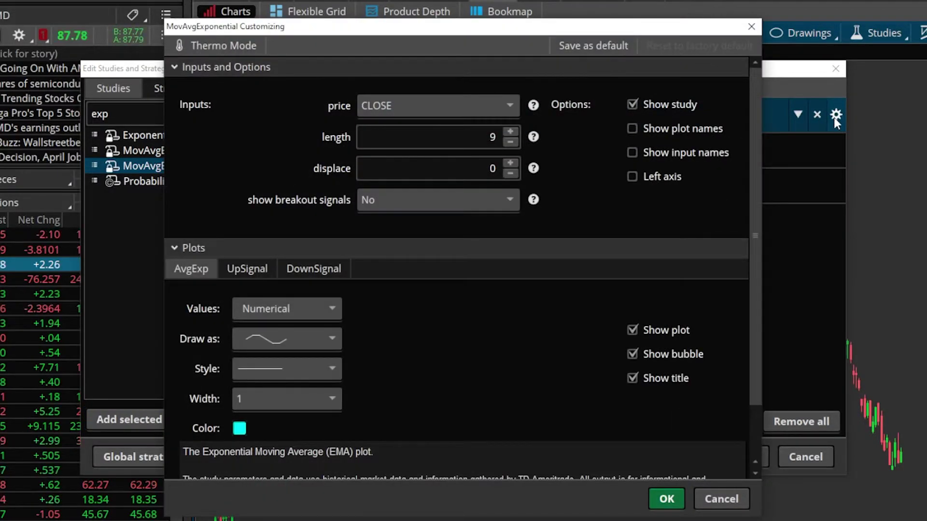
{"action": "left_click", "coordinate": [514, 127]}
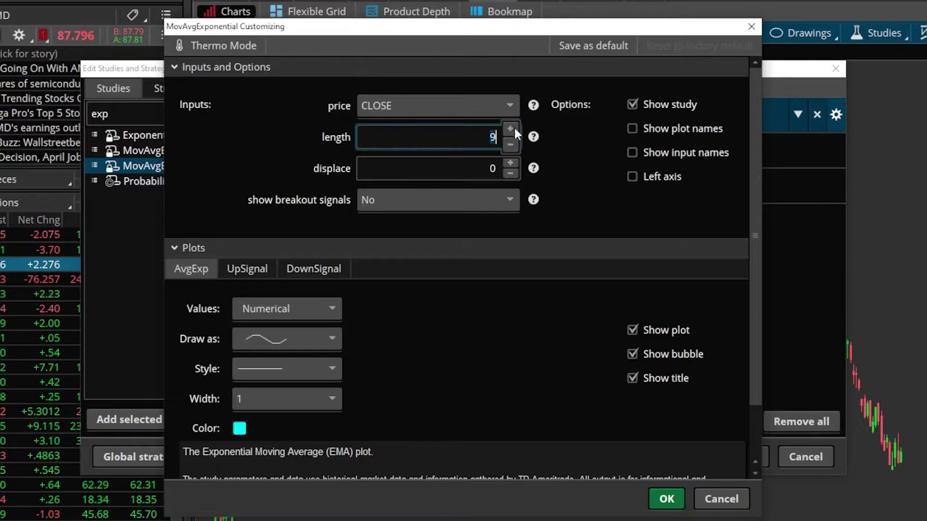
{"action": "type", "text": "5"}
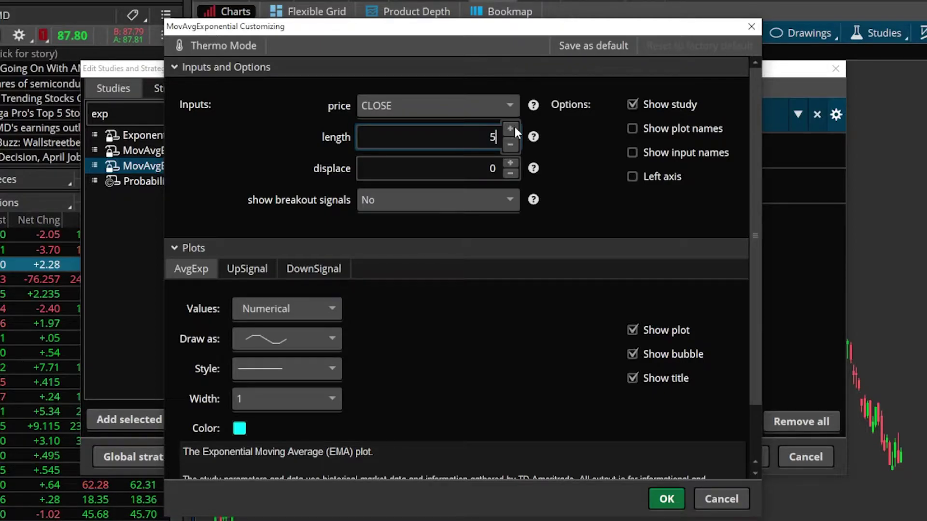
{"action": "type", "text": "0"}
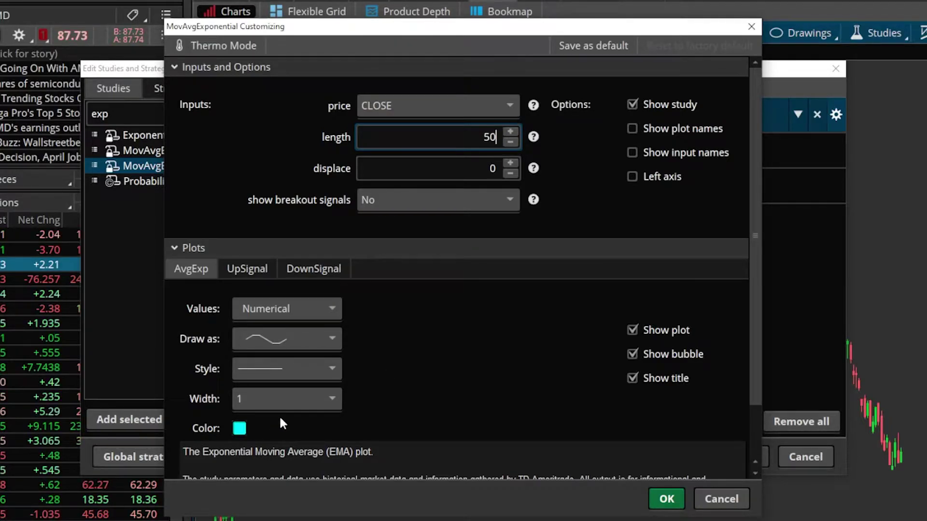
{"action": "left_click", "coordinate": [293, 399]}
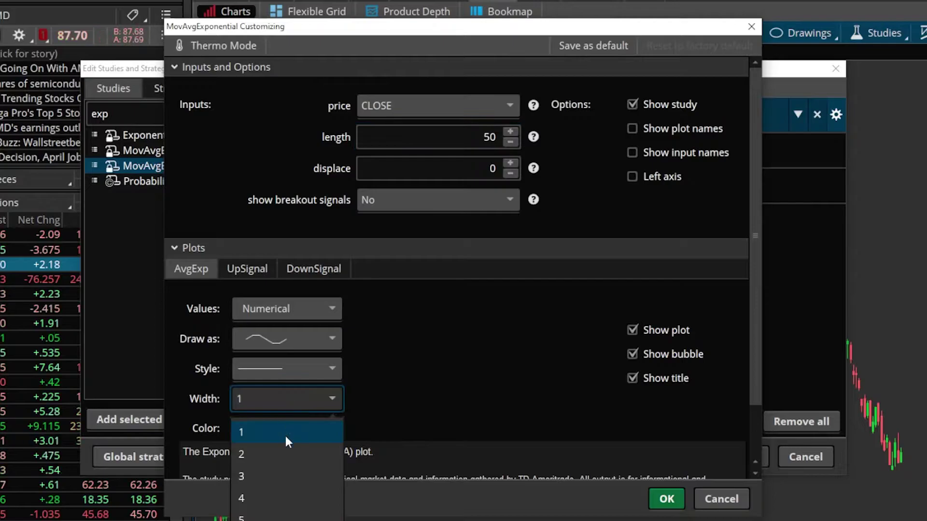
{"action": "left_click", "coordinate": [271, 474]}
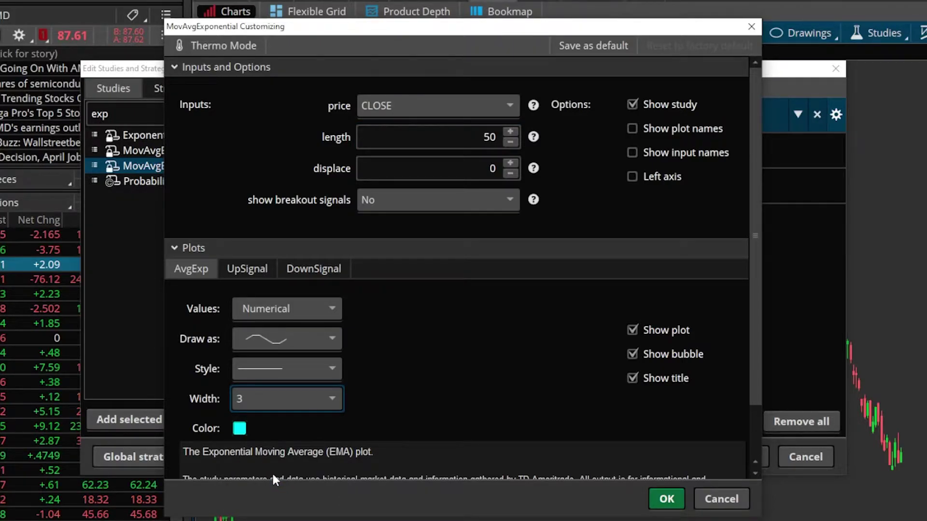
{"action": "left_click", "coordinate": [667, 499]}
{"action": "left_click", "coordinate": [684, 457]}
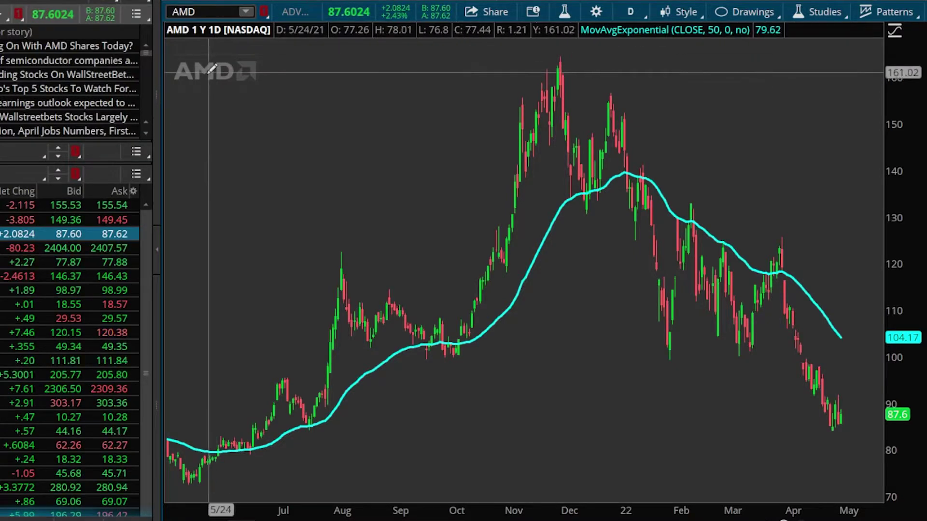
Draw an ellipse around the late-May 2021 point where price crosses above the 50-period EMA.
{"action": "mouse_move", "coordinate": [212, 67]}
{"action": "left_mouse_down"}
{"action": "mouse_move", "coordinate": [202, 72]}
{"action": "mouse_move", "coordinate": [474, 89]}
{"action": "left_mouse_up"}
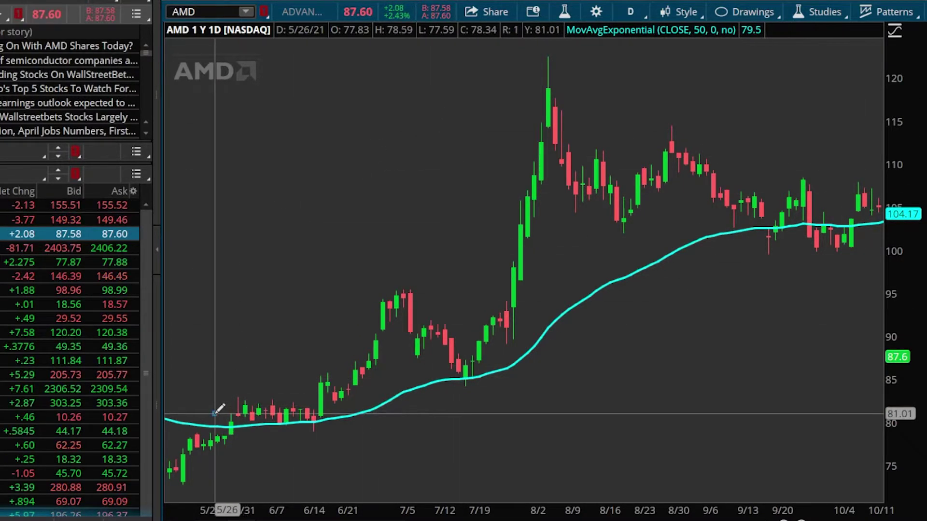
{"action": "mouse_move", "coordinate": [214, 414]}
{"action": "left_mouse_down"}
{"action": "mouse_move", "coordinate": [245, 431]}
{"action": "mouse_move", "coordinate": [247, 445]}
{"action": "left_mouse_up"}
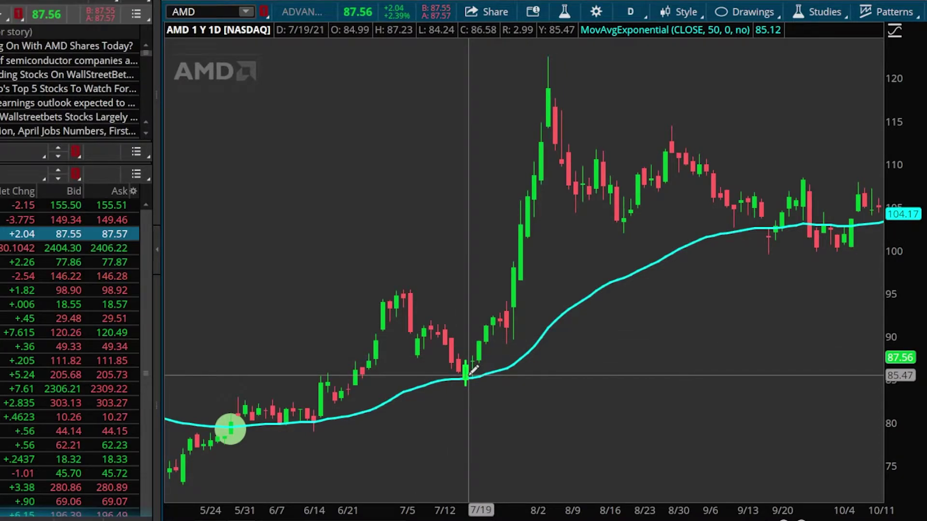
Draw an ellipse around the point near January 5, 2022 where price crosses below the 50-period EMA.
{"action": "scroll", "coordinate": [471, 369], "scroll_direction": "down", "scroll_amount": 3}
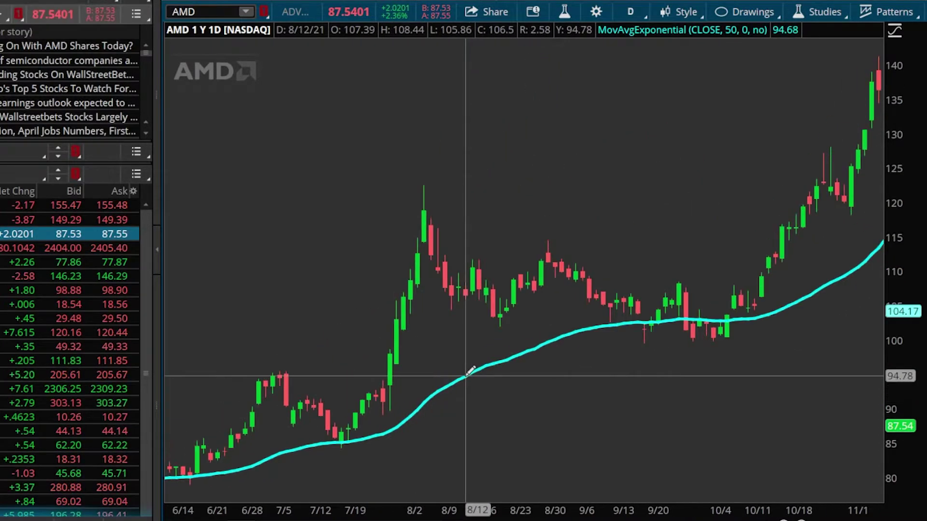
{"action": "scroll", "coordinate": [470, 369], "scroll_direction": "down", "scroll_amount": 10}
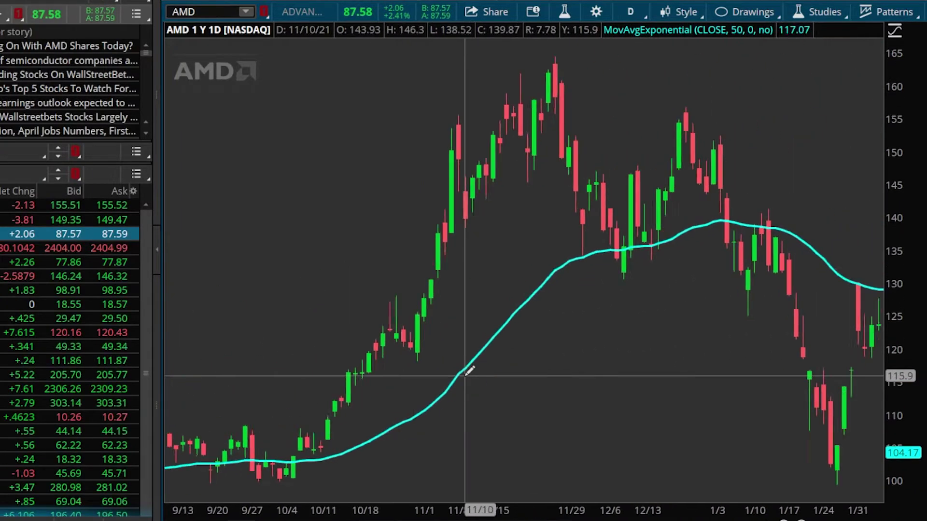
{"action": "scroll", "coordinate": [470, 370], "scroll_direction": "down", "scroll_amount": 5}
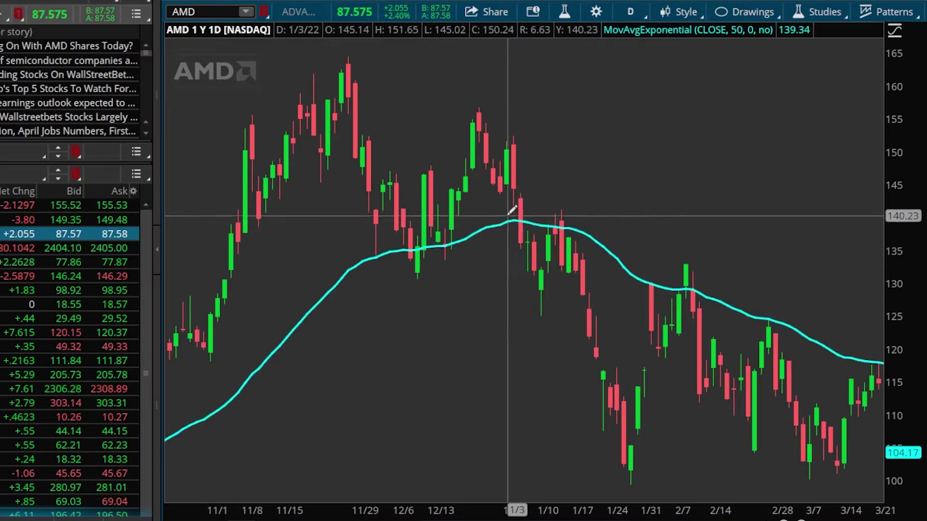
{"action": "left_click_drag", "start_coordinate": [506, 215], "coordinate": [532, 232]}
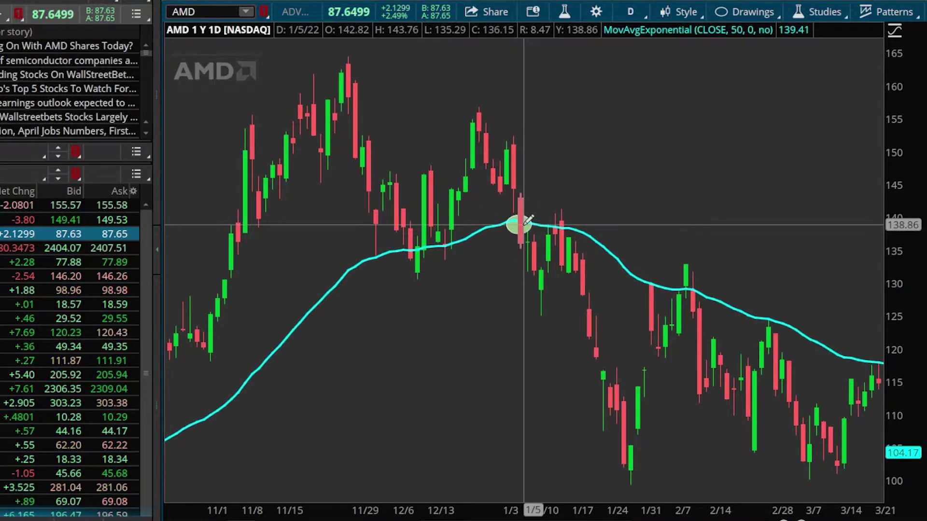
Draw an ellipse around the end-of-March 2022 point where price falls back below the 50-period EMA.
{"action": "mouse_move", "coordinate": [528, 222]}
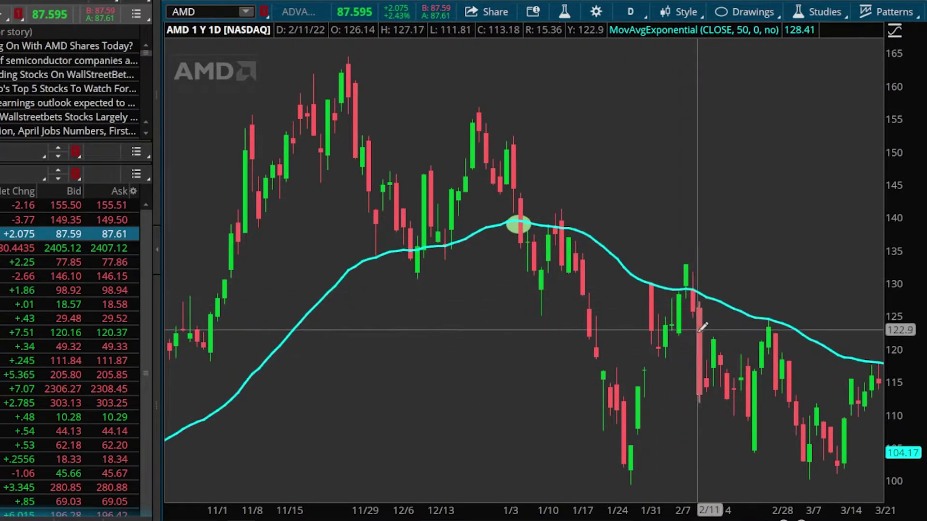
{"action": "scroll", "coordinate": [734, 362], "scroll_direction": "down", "scroll_amount": 5}
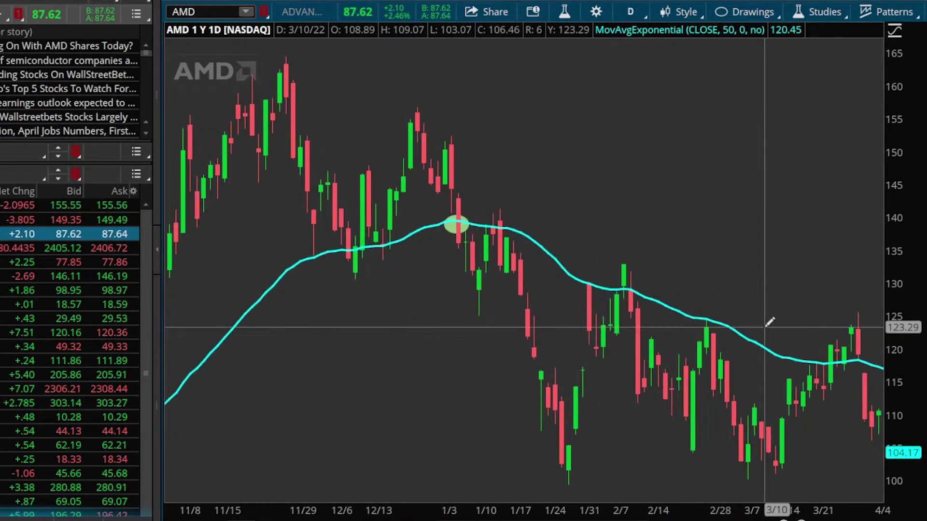
{"action": "scroll", "coordinate": [737, 358], "scroll_direction": "down", "scroll_amount": 5}
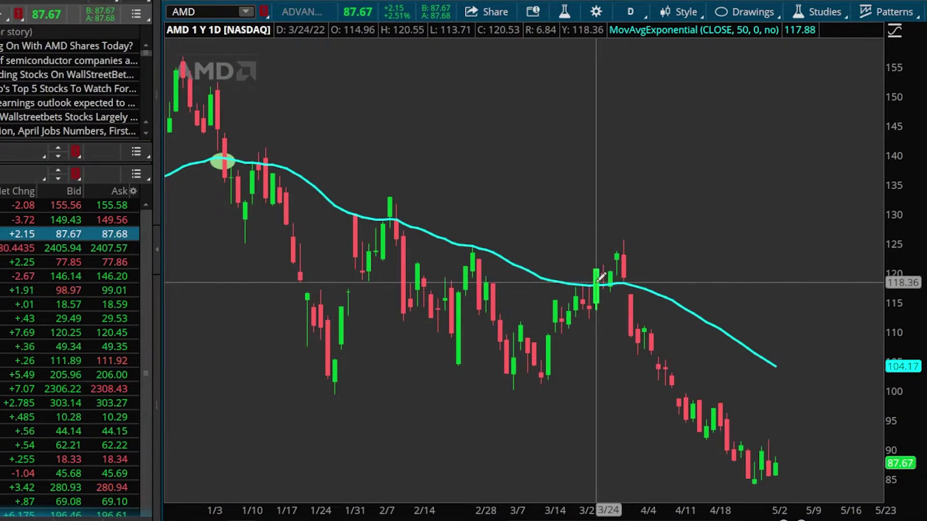
{"action": "left_click", "coordinate": [633, 288]}
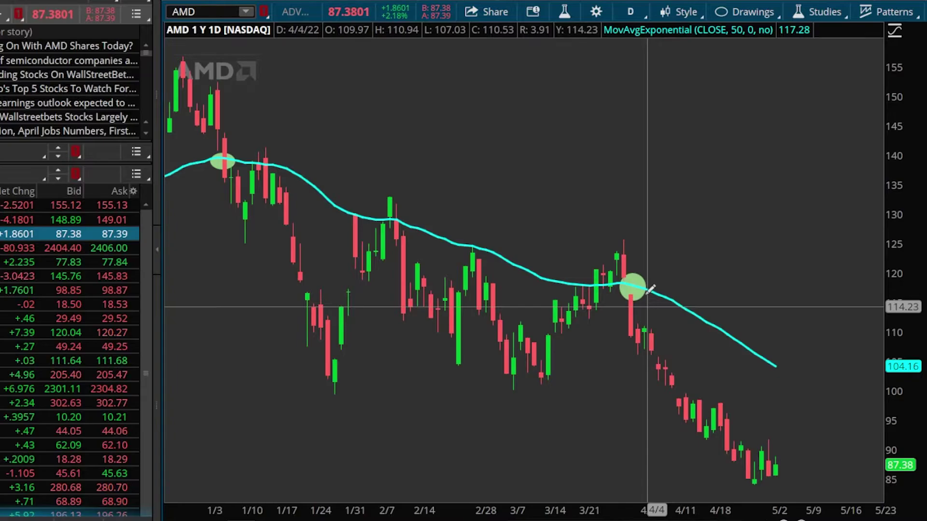
Search the chart studies for "exp" again and add a second MovAvgExponential to the price studies.
{"action": "left_click", "coordinate": [564, 13]}
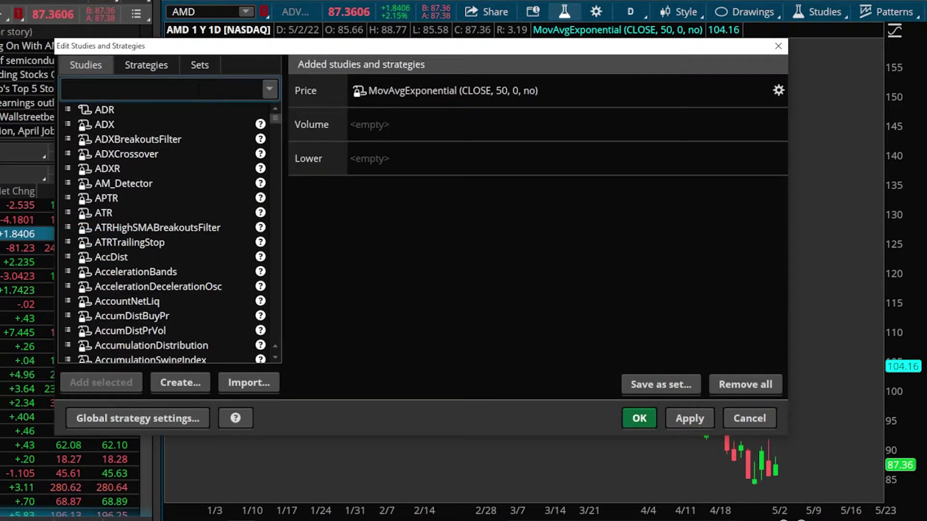
{"action": "type", "text": "exp"}
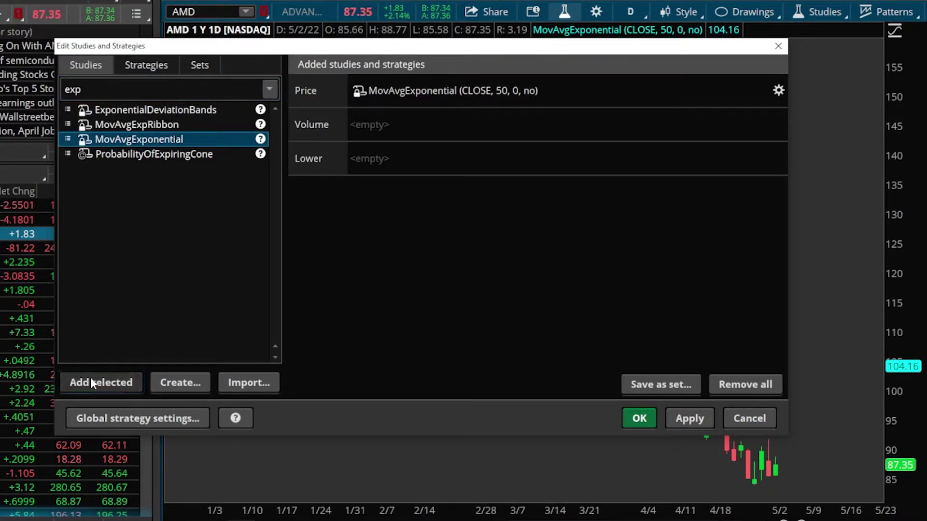
{"action": "left_click", "coordinate": [91, 377]}
Set the second EMA's length to 200, its color to yellow and its width to 3, and apply it to the chart.
{"action": "left_click", "coordinate": [779, 117]}
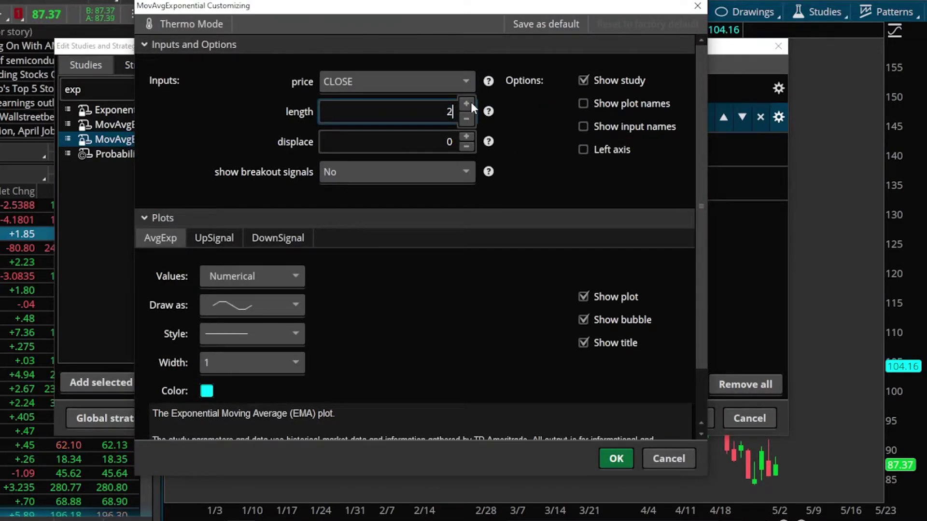
{"action": "type", "text": "200"}
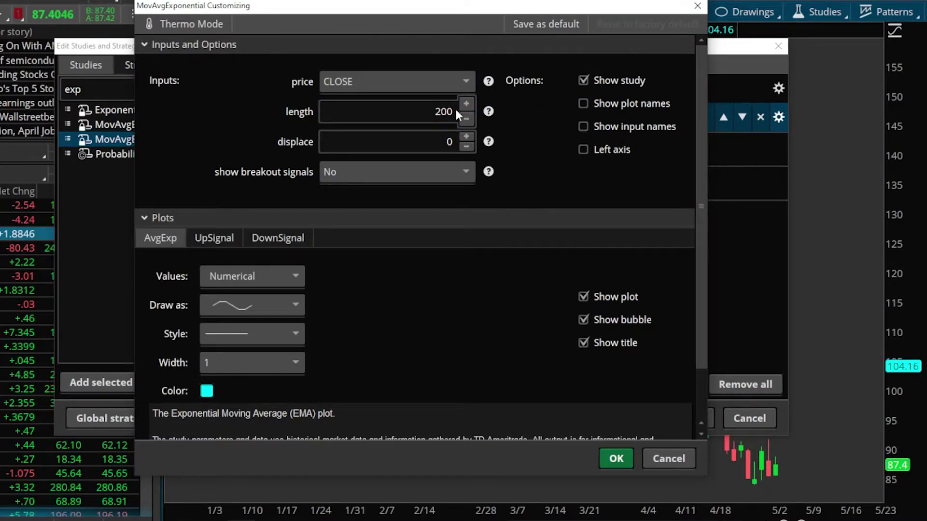
{"action": "left_click", "coordinate": [206, 391]}
{"action": "left_click", "coordinate": [175, 445]}
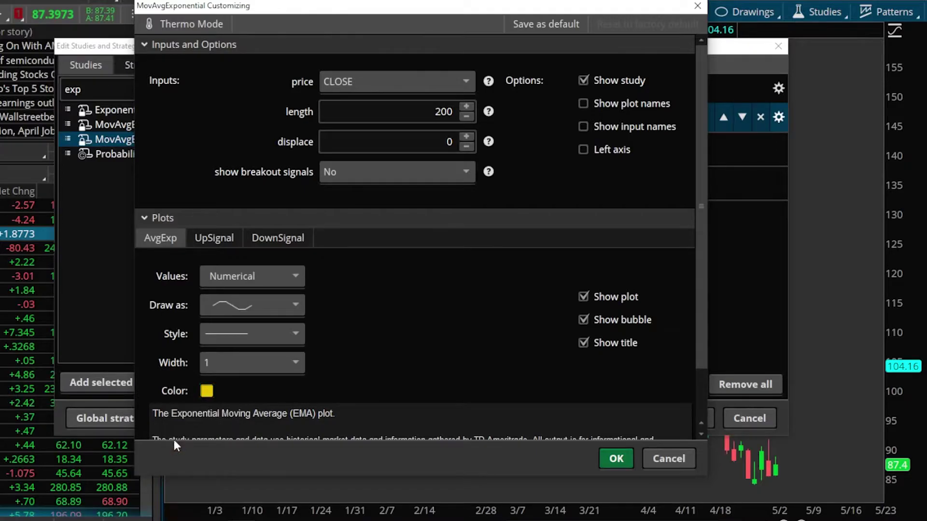
{"action": "left_click", "coordinate": [262, 362]}
{"action": "left_click", "coordinate": [221, 433]}
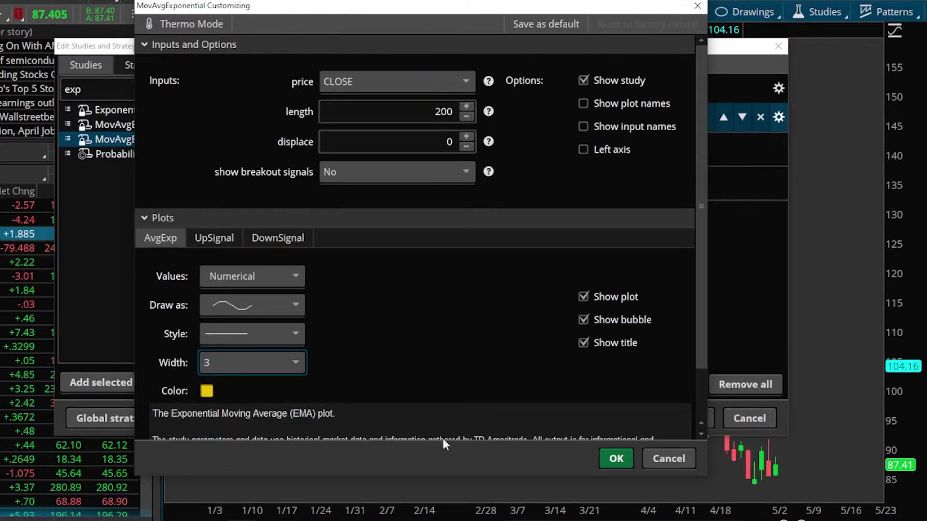
{"action": "left_click", "coordinate": [604, 459]}
{"action": "left_click", "coordinate": [640, 418]}
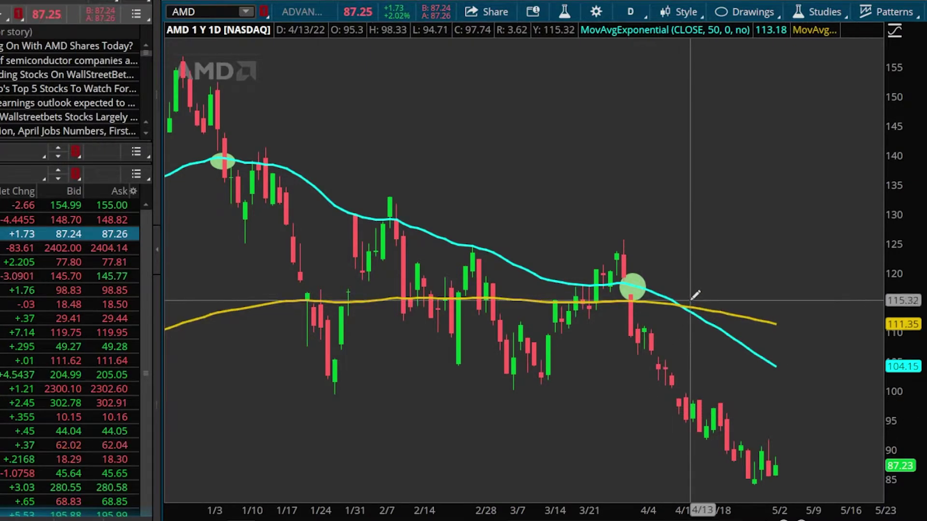
Draw an ellipse where the 50-period EMA crosses below the 200-period EMA around April 11, 2022, and review both averages from May 2021.
{"action": "left_click_drag", "start_coordinate": [670, 293], "coordinate": [699, 315]}
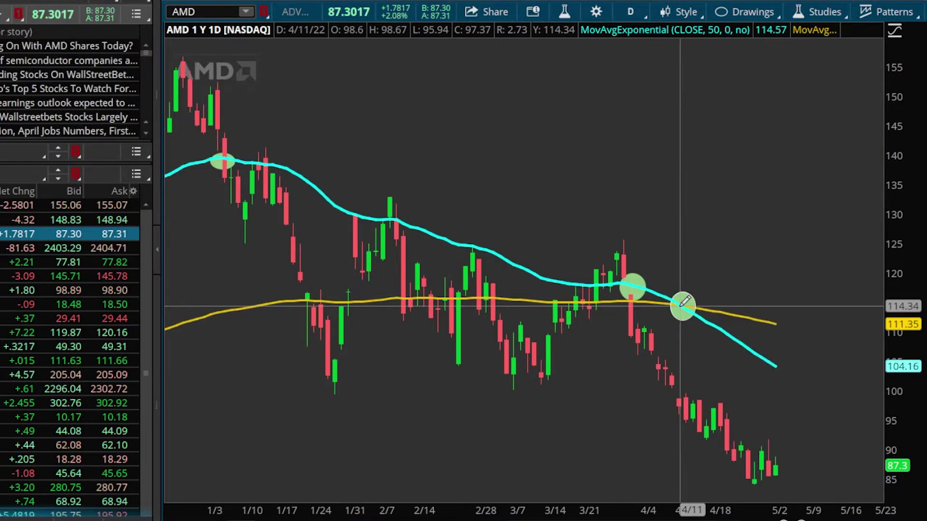
{"action": "scroll", "coordinate": [676, 309], "scroll_direction": "up", "scroll_amount": 5}
{"action": "scroll", "coordinate": [569, 368], "scroll_direction": "up", "scroll_amount": 20}
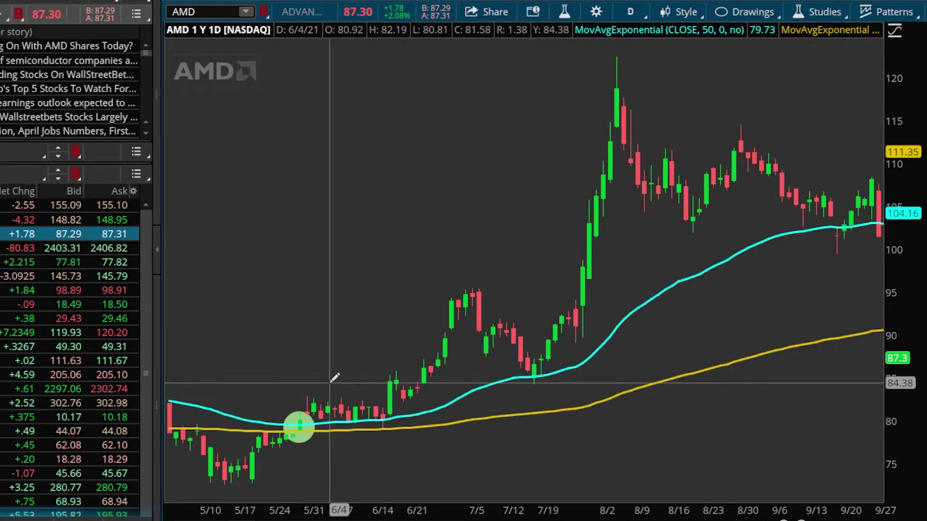
{"action": "scroll", "coordinate": [435, 328], "scroll_direction": "down", "scroll_amount": 3}
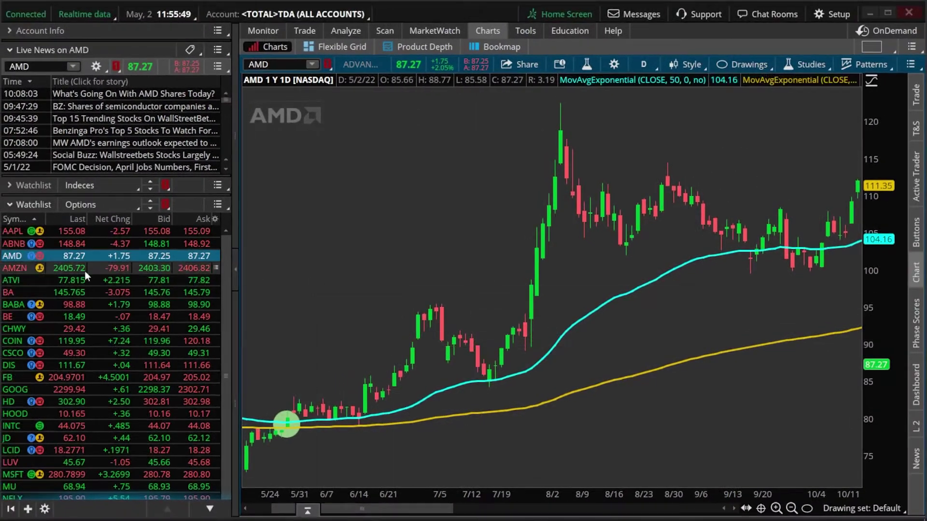
Switch the chart to AAPL from the watchlist.
{"action": "left_click", "coordinate": [22, 230]}
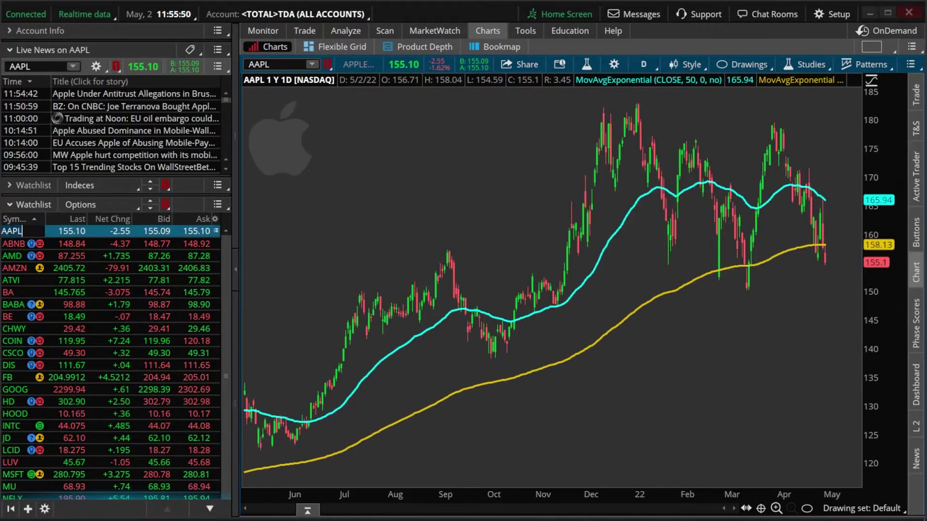
Switch the chart to ABNB and draw an ellipse where the 50-period EMA crosses above the 200-period EMA around September 22, 2021.
{"action": "left_click", "coordinate": [13, 243]}
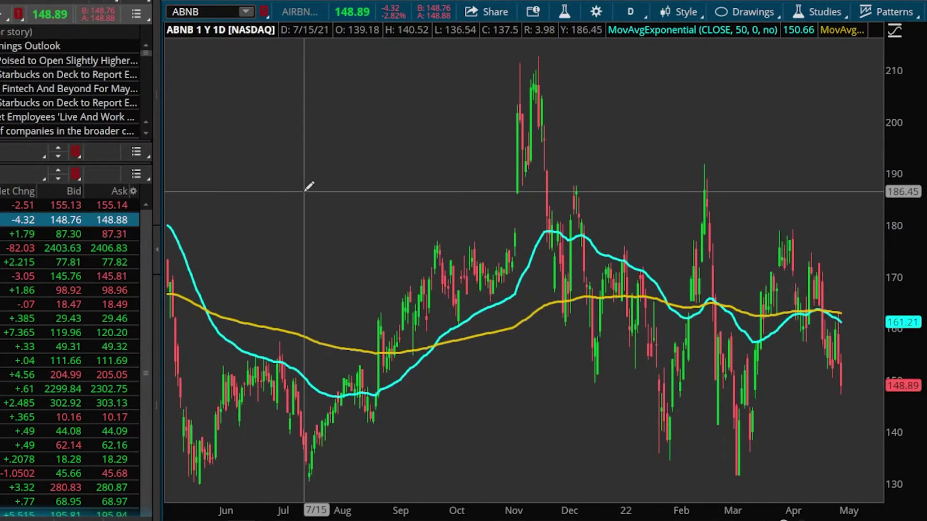
{"action": "mouse_move", "coordinate": [364, 216]}
{"action": "left_mouse_down"}
{"action": "mouse_move", "coordinate": [561, 216]}
{"action": "mouse_move", "coordinate": [563, 208]}
{"action": "left_mouse_up"}
{"action": "left_click_drag", "start_coordinate": [537, 178], "coordinate": [539, 180]}
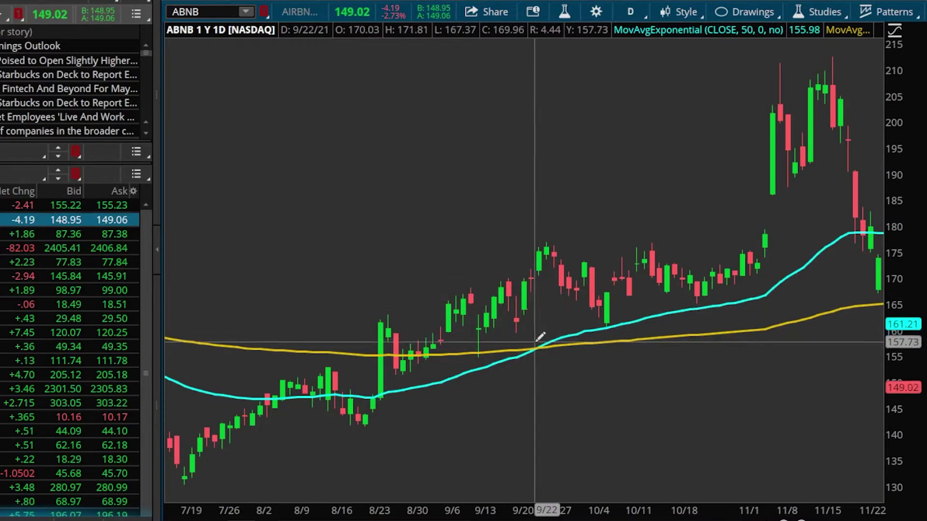
{"action": "left_click", "coordinate": [518, 333]}
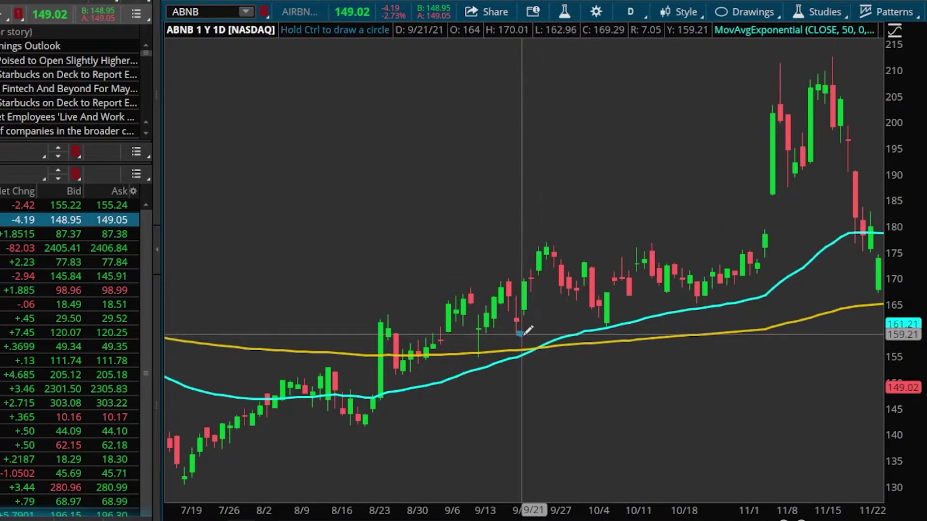
{"action": "left_click", "coordinate": [557, 359]}
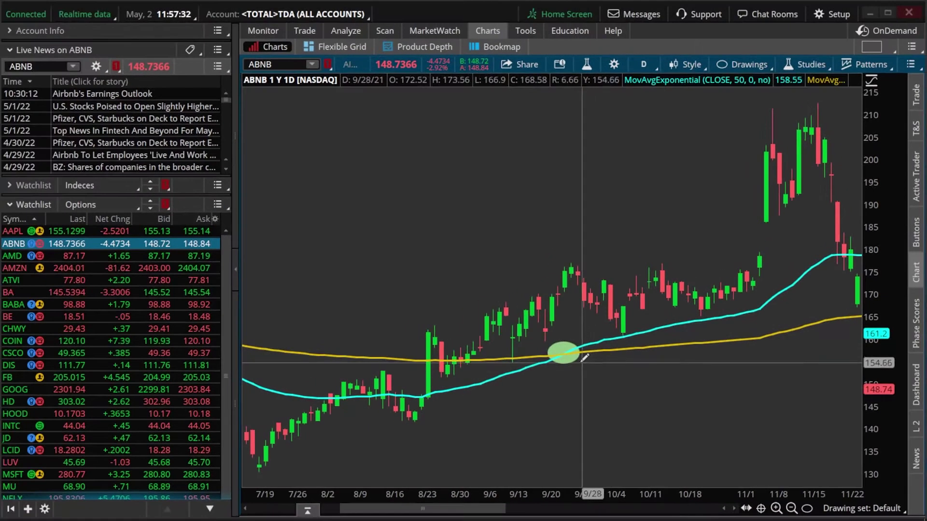
Add a study filter to the Stock Hacker scan and open its custom condition editor.
{"action": "left_click", "coordinate": [393, 31]}
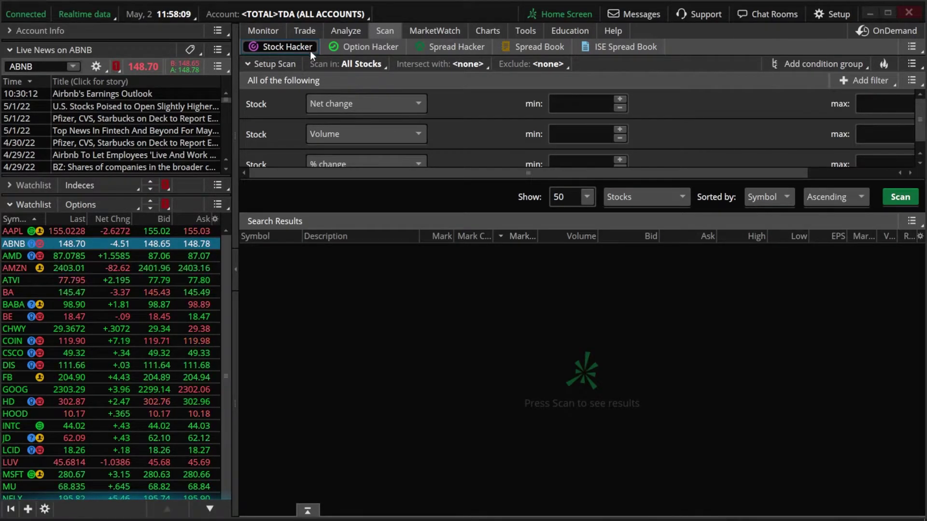
{"action": "left_click", "coordinate": [863, 84]}
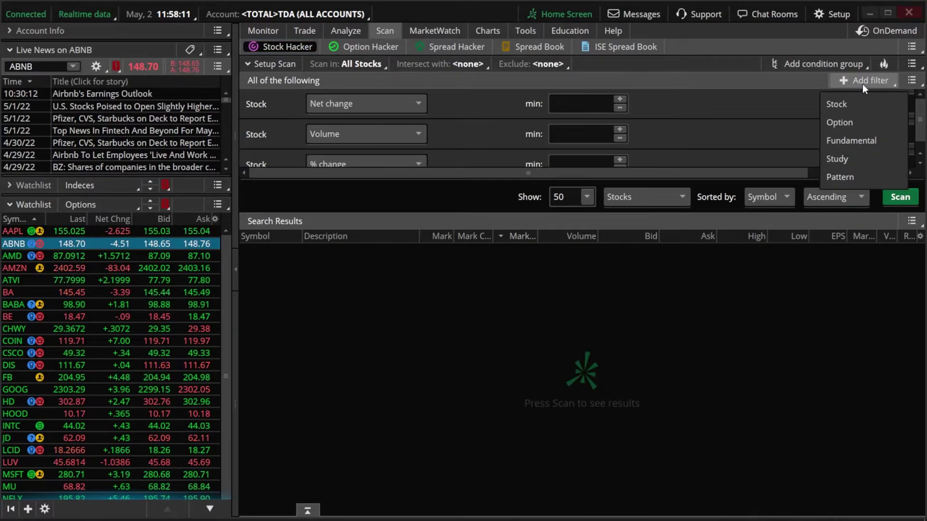
{"action": "left_click", "coordinate": [854, 158]}
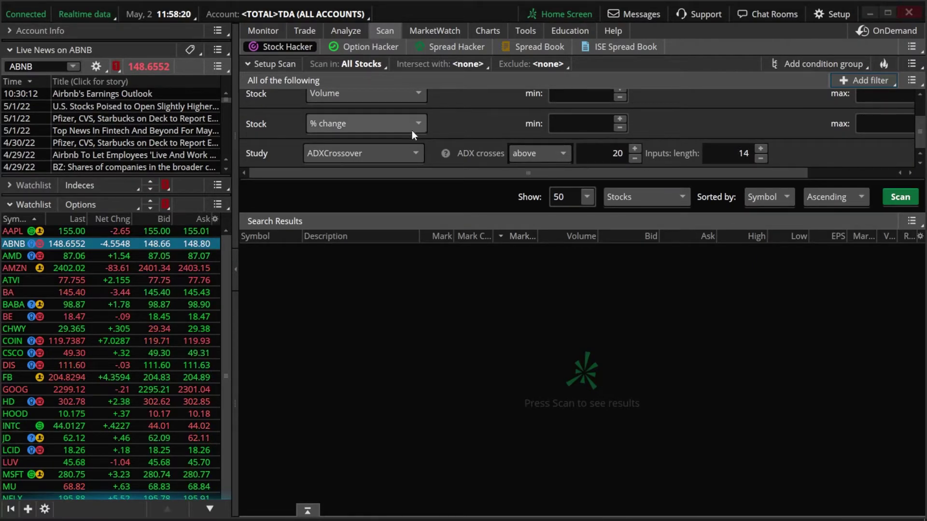
{"action": "left_click", "coordinate": [387, 154]}
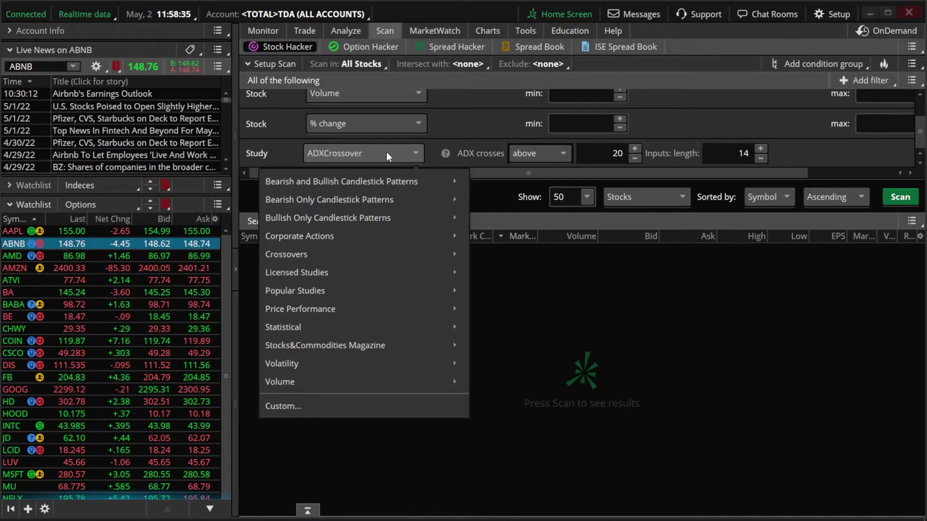
{"action": "left_click", "coordinate": [323, 407]}
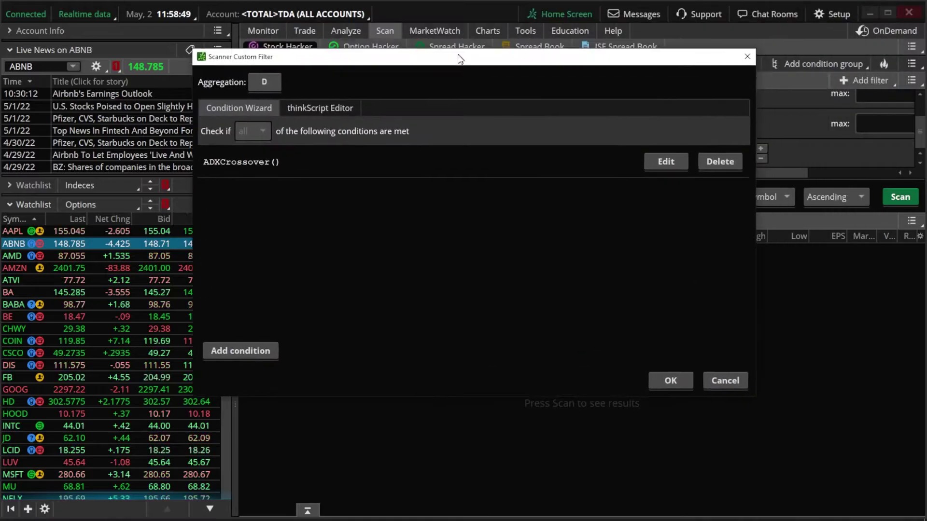
{"action": "left_click_drag", "start_coordinate": [461, 59], "coordinate": [443, 103]}
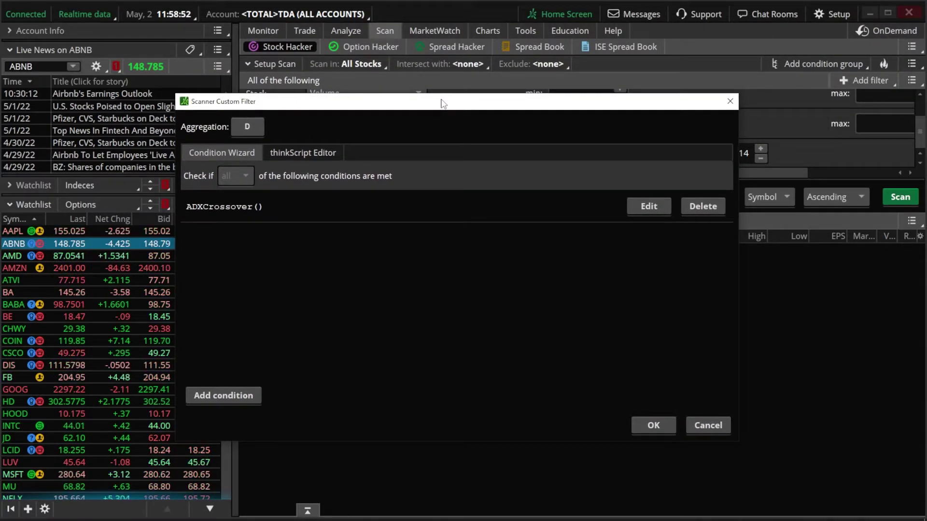
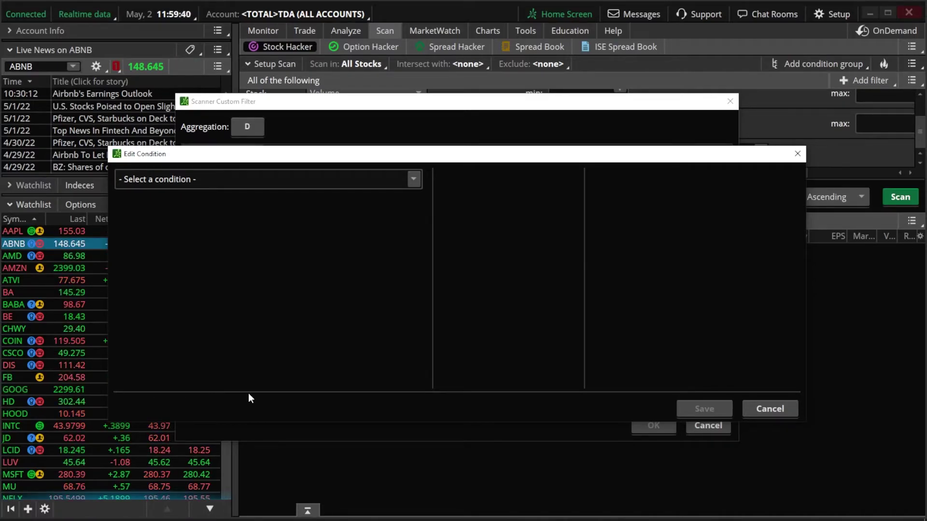
Start a study condition with MovAvgExponential, found by searching "exp", and set its length to 50.
{"action": "left_click", "coordinate": [420, 177]}
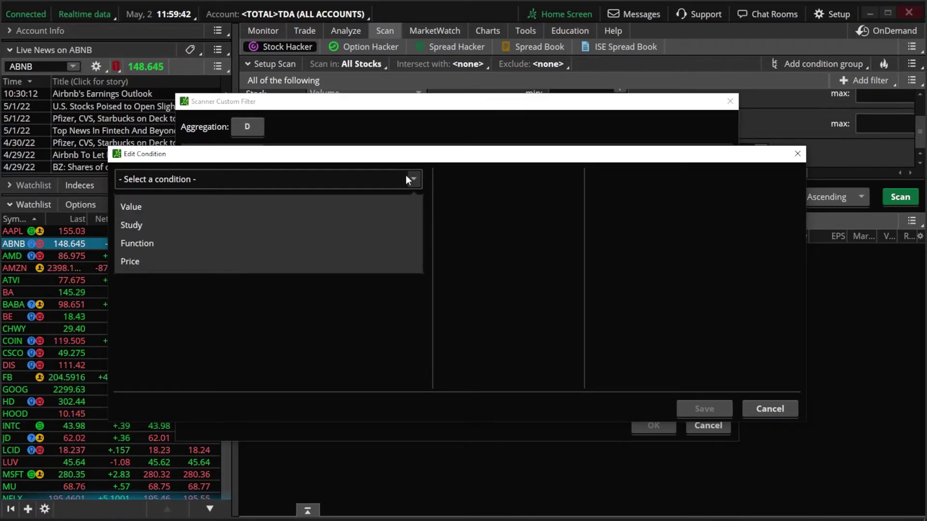
{"action": "left_click", "coordinate": [279, 225]}
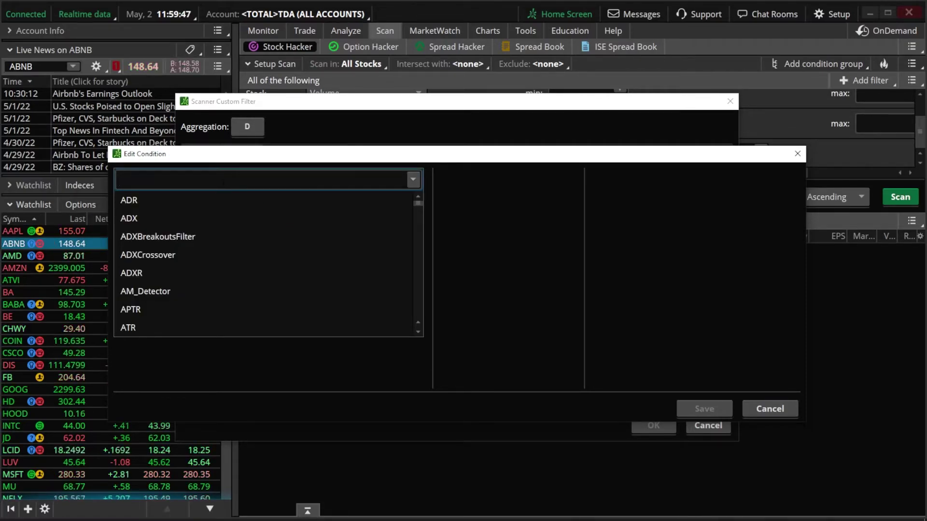
{"action": "type", "text": "exp"}
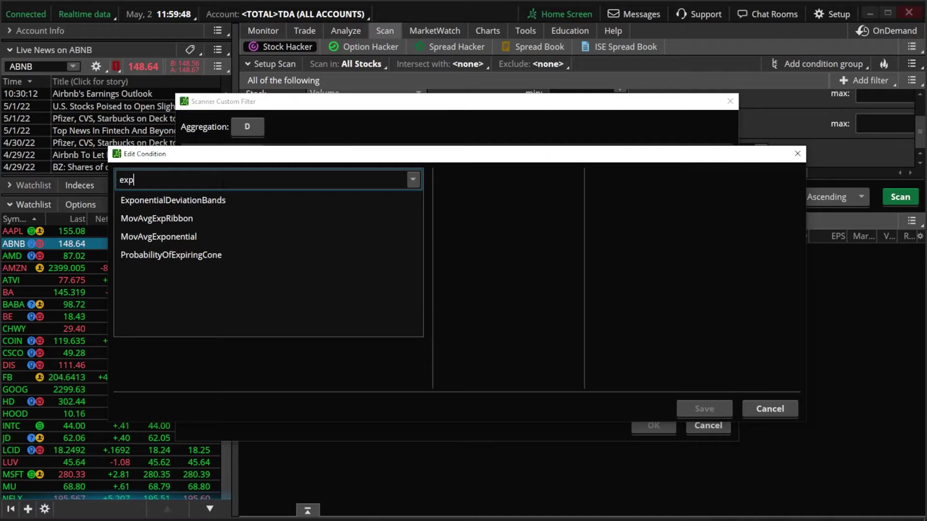
{"action": "left_click", "coordinate": [163, 237]}
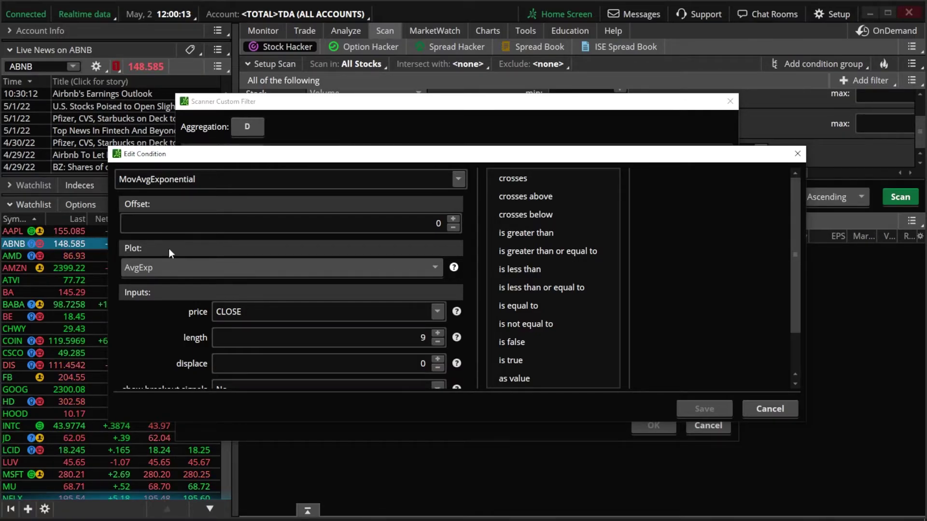
{"action": "left_click", "coordinate": [422, 337]}
{"action": "key", "text": "BackSpace"}
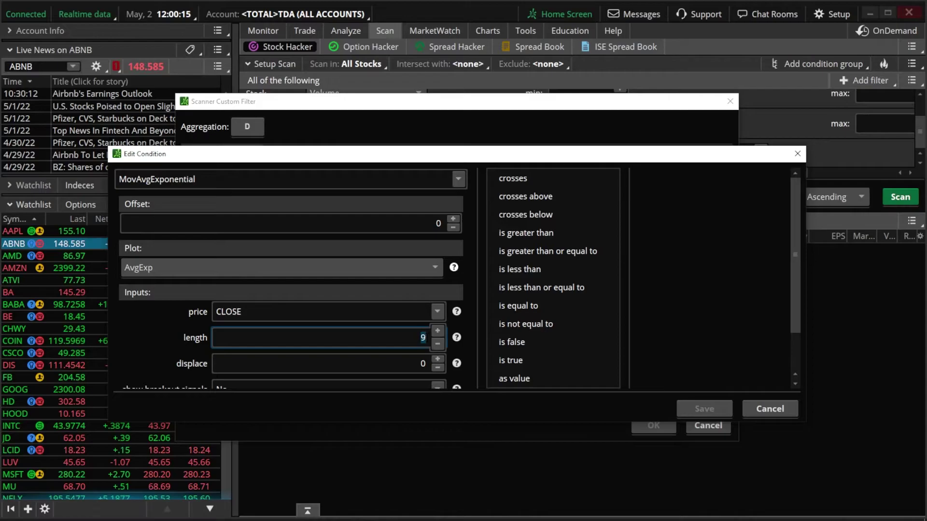
{"action": "type", "text": "50"}
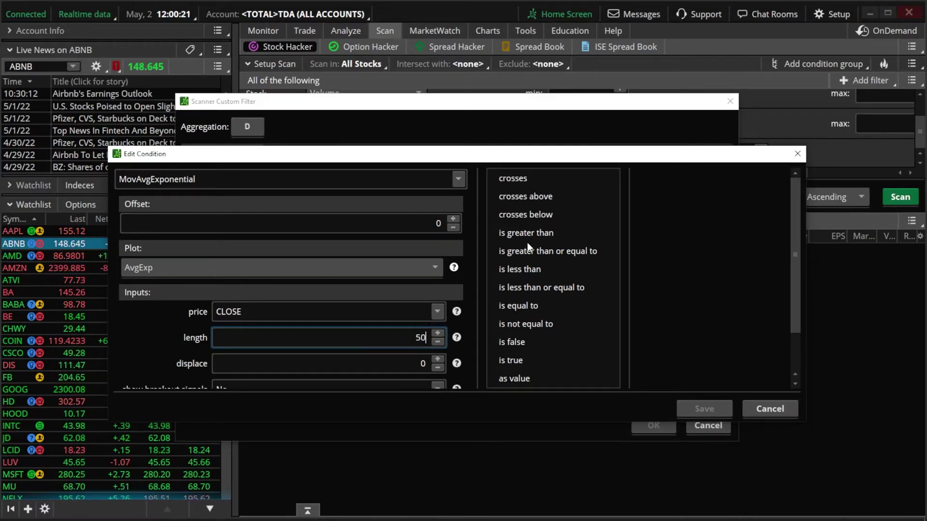
Set the comparison to "crosses above" and choose MovAvgExponential with length 200 as the second study.
{"action": "left_click", "coordinate": [531, 196]}
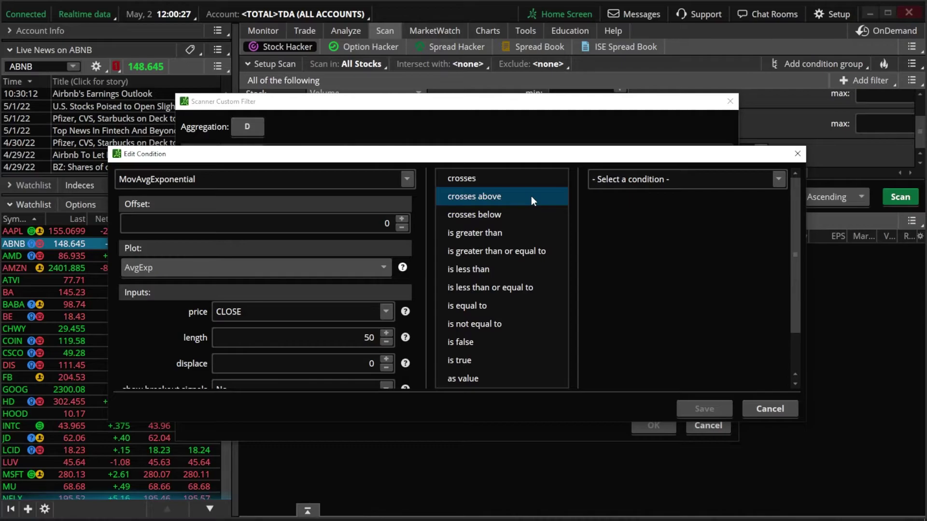
{"action": "left_click", "coordinate": [777, 179]}
{"action": "left_click", "coordinate": [639, 225]}
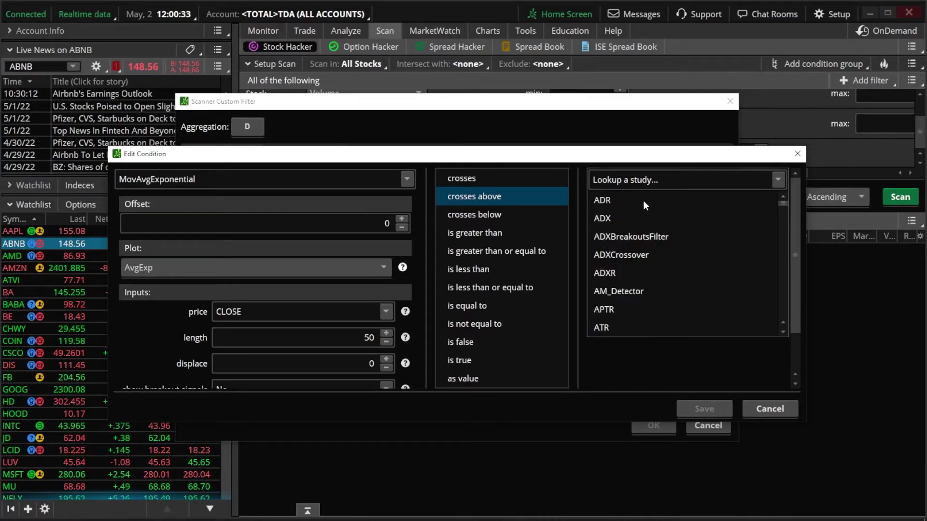
{"action": "left_click", "coordinate": [644, 179]}
{"action": "type", "text": "exp"}
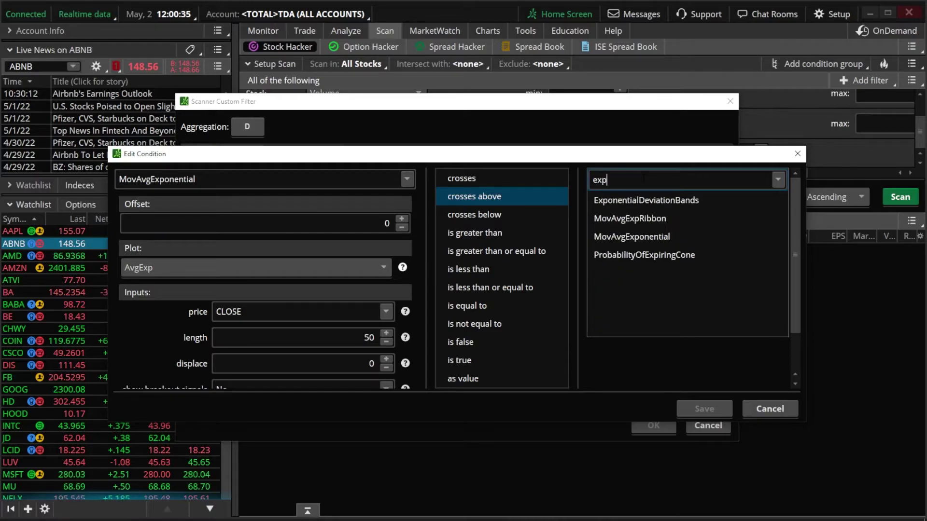
{"action": "left_click", "coordinate": [628, 238]}
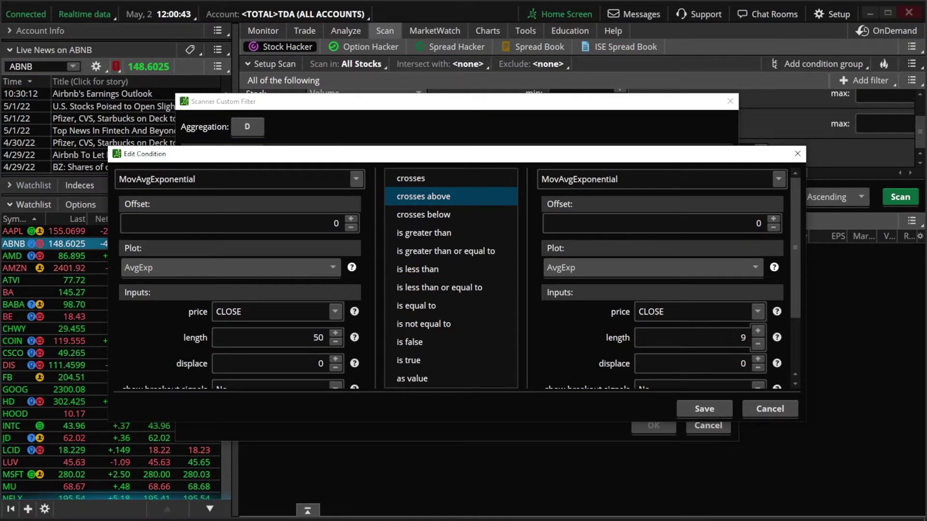
{"action": "left_click", "coordinate": [743, 337]}
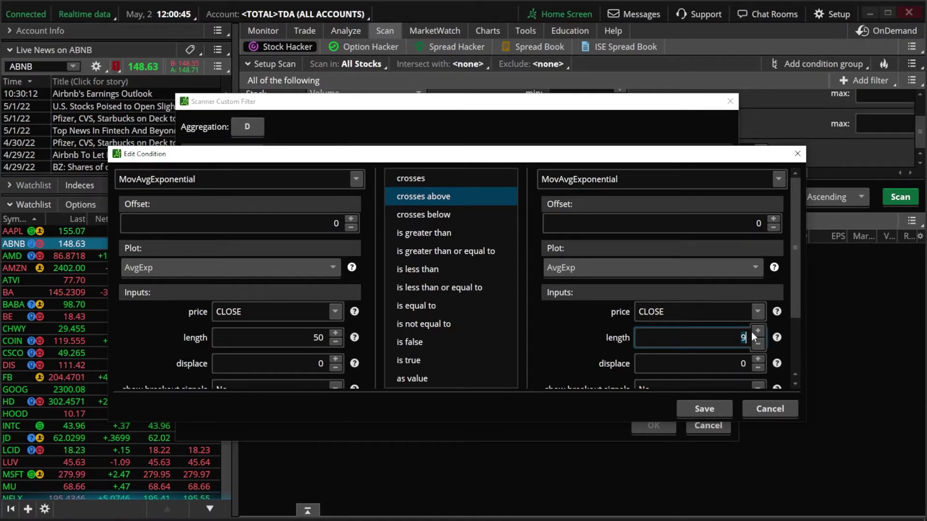
{"action": "type", "text": "200"}
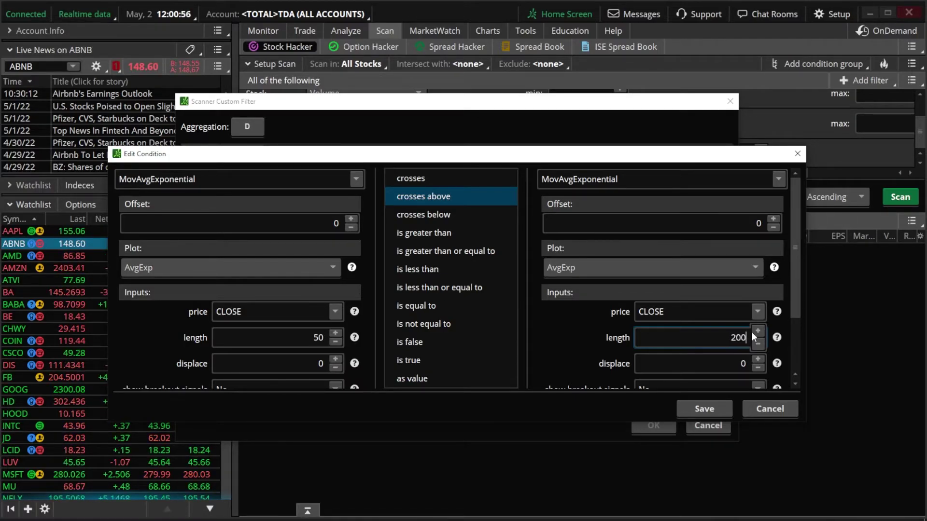
Save the EMA crossover condition, accept the custom filter and run the stock scan.
{"action": "scroll", "coordinate": [777, 317], "scroll_direction": "down", "scroll_amount": 3}
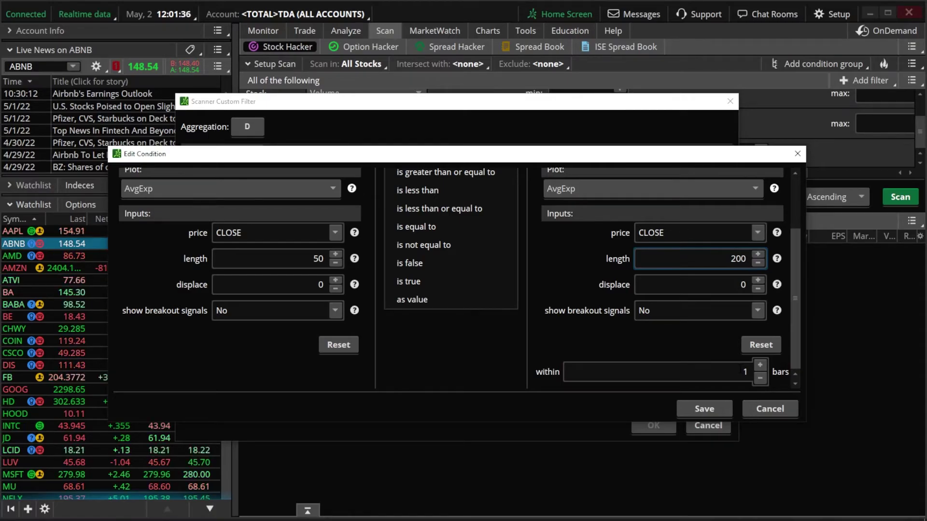
{"action": "left_click", "coordinate": [717, 410]}
{"action": "left_click", "coordinate": [653, 425]}
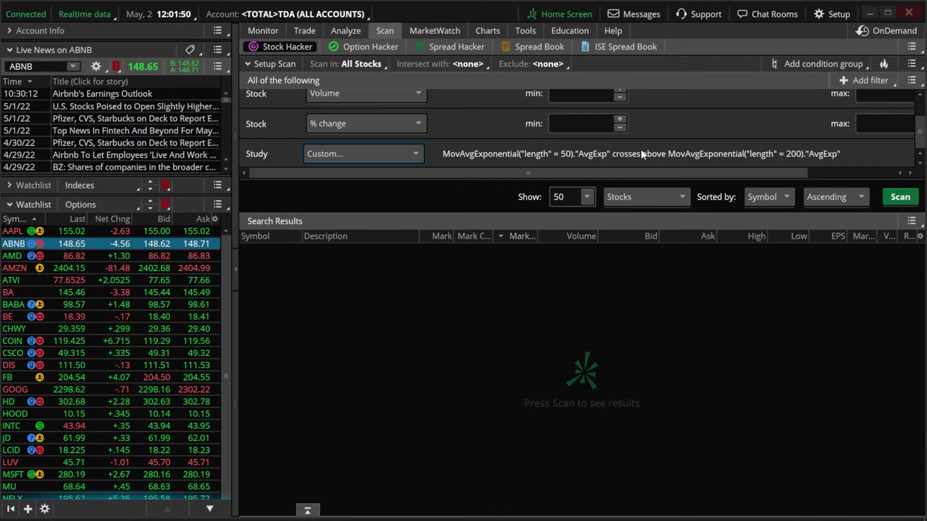
{"action": "left_click", "coordinate": [901, 199]}
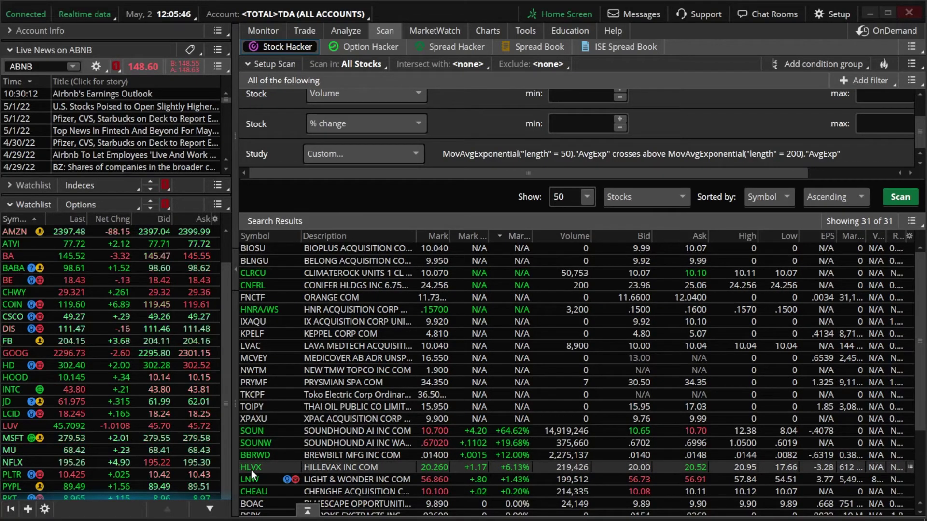
Chart HLVX from the scan results to check its EMA crossover.
{"action": "left_click", "coordinate": [483, 31]}
{"action": "left_click", "coordinate": [285, 62]}
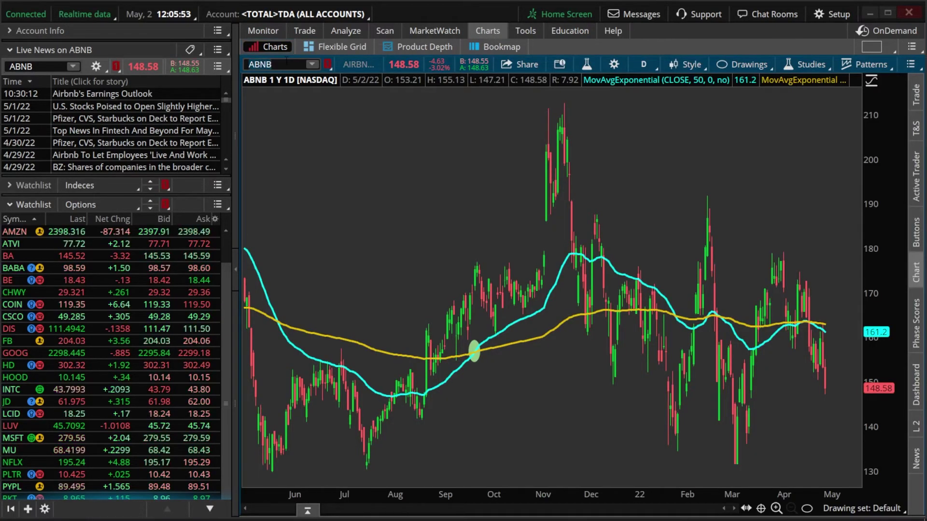
{"action": "key", "text": "BackSpace"}
{"action": "key", "text": "BackSpace"}
{"action": "key", "text": "BackSpace"}
{"action": "key", "text": "BackSpace"}
{"action": "type", "text": "HL"}
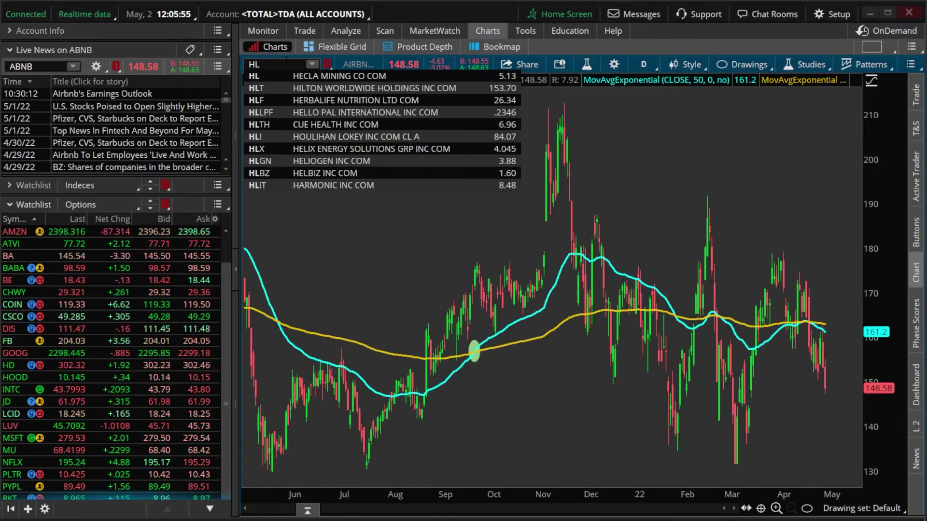
{"action": "type", "text": "VX"}
{"action": "key", "text": "Return"}
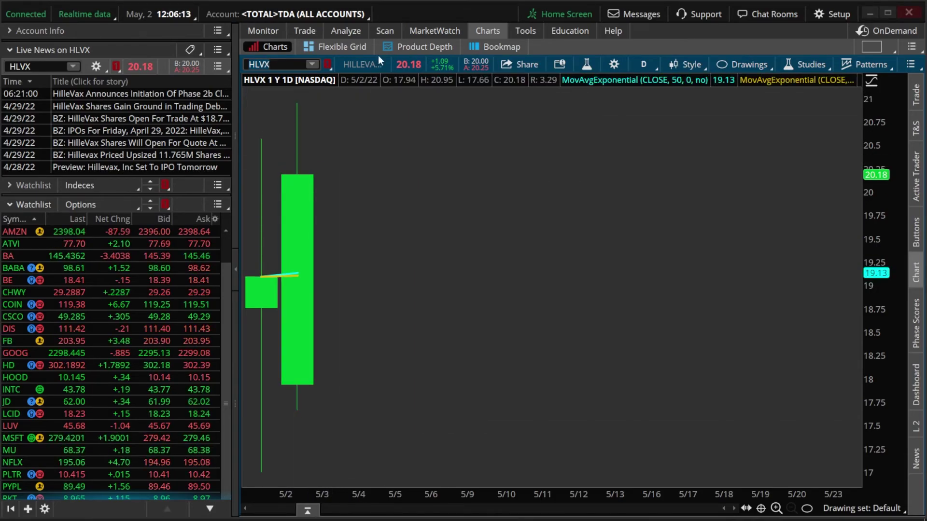
Pick NVCN from the scan results, chart it and examine its EMA crossover around May 2, 2022.
{"action": "left_click", "coordinate": [385, 30]}
{"action": "scroll", "coordinate": [301, 300], "scroll_direction": "down", "scroll_amount": 3}
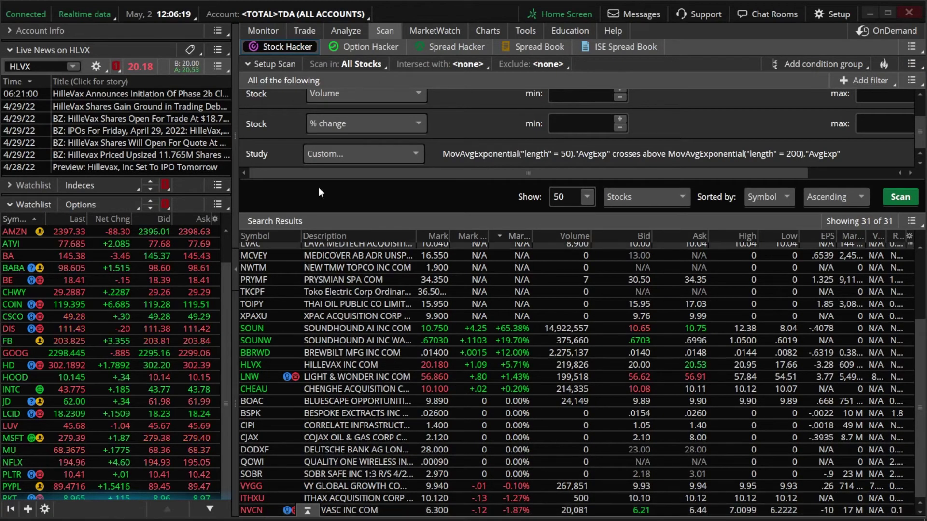
{"action": "left_click", "coordinate": [488, 31]}
{"action": "left_click", "coordinate": [275, 64]}
{"action": "type", "text": "NVCN"}
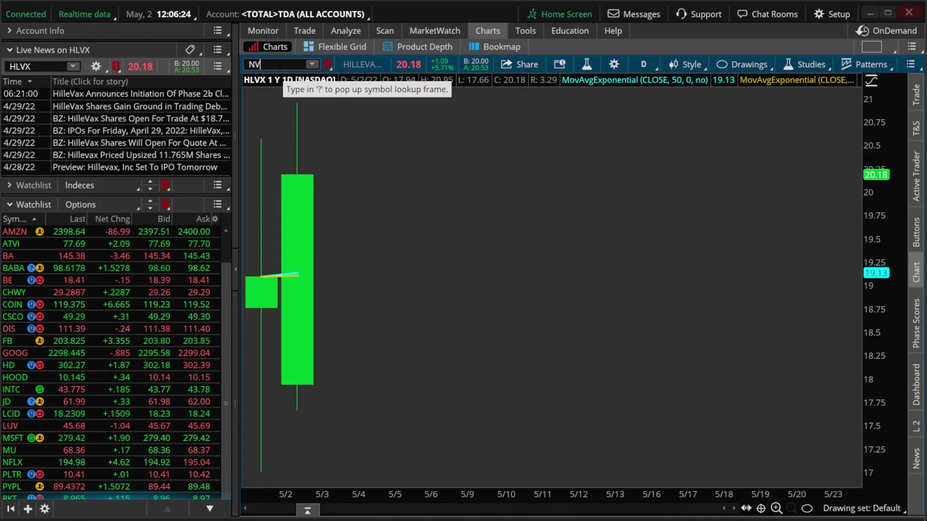
{"action": "key", "text": "Return"}
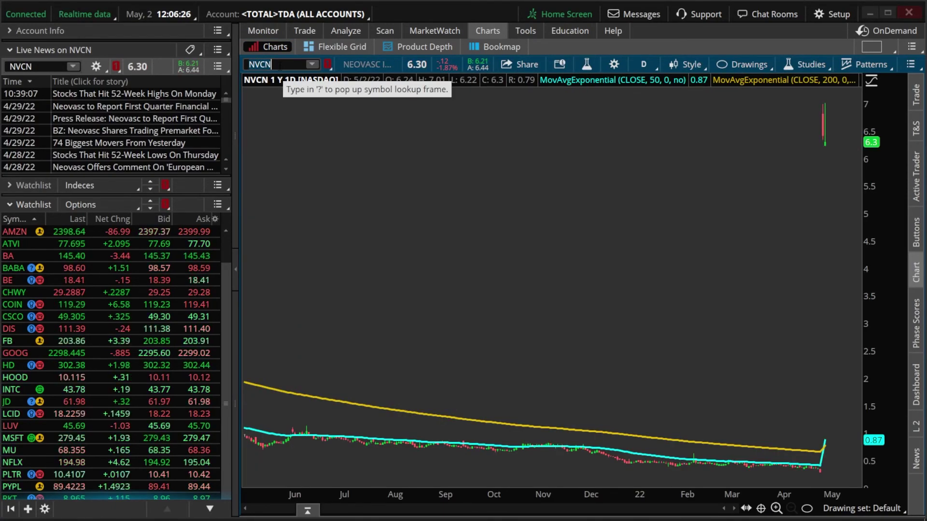
{"action": "left_click_drag", "start_coordinate": [770, 368], "coordinate": [826, 371]}
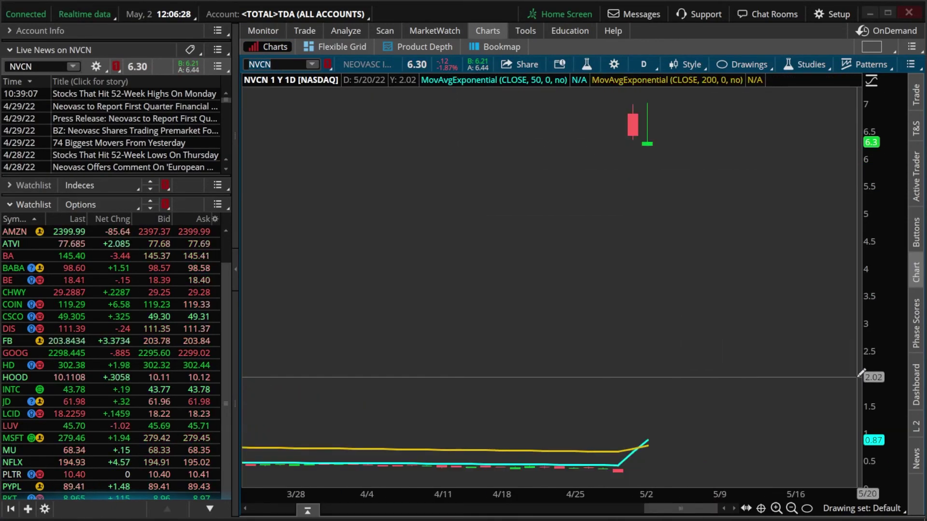